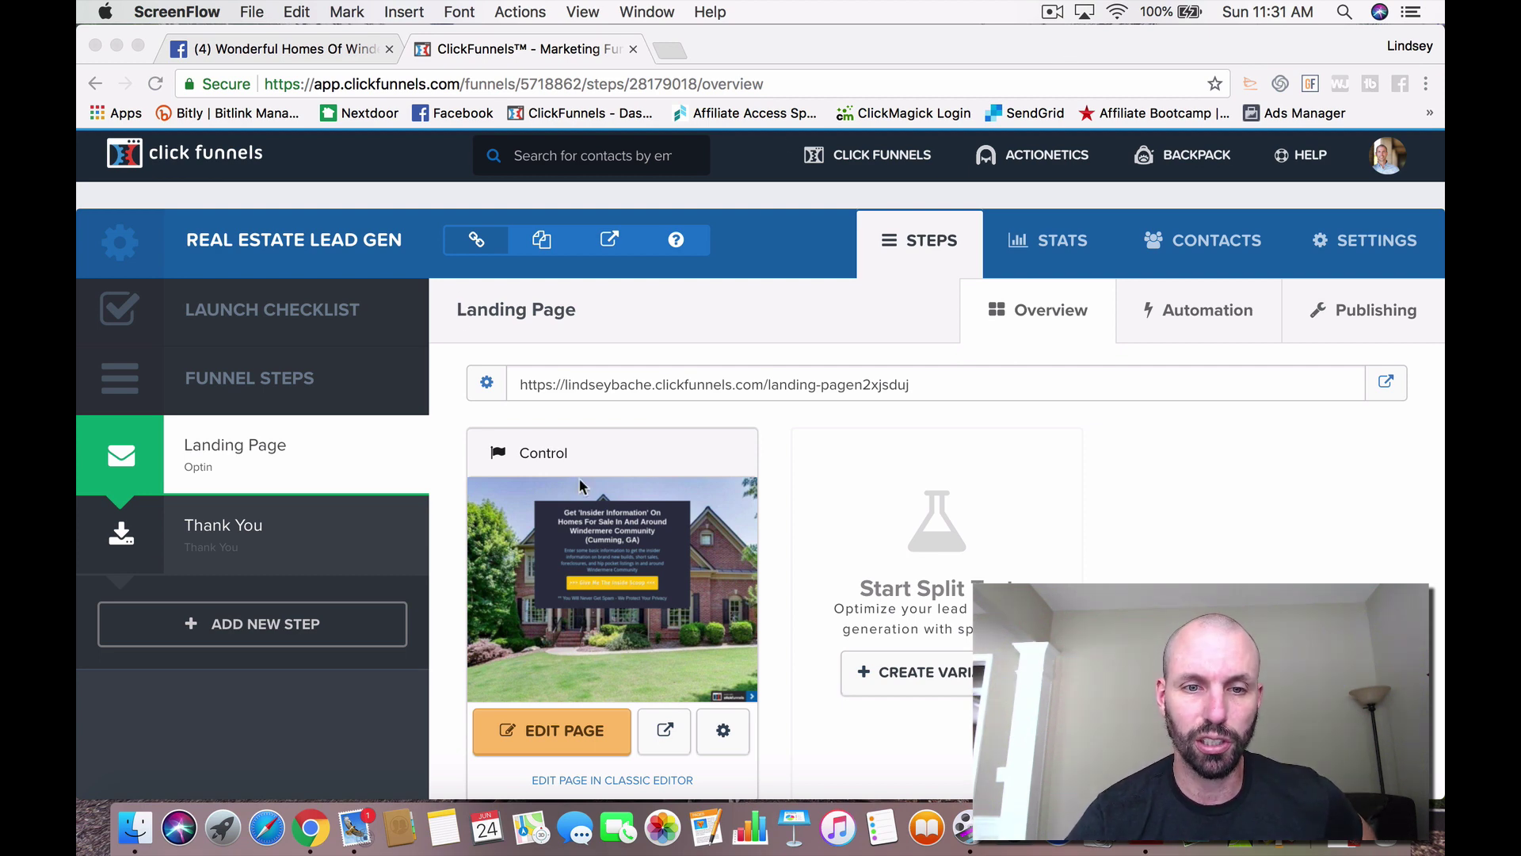
- Bring the Chrome window with the Real Estate Lead Gen Landing Page step overview to the front
{"action": "left_click", "coordinate": [561, 732]}
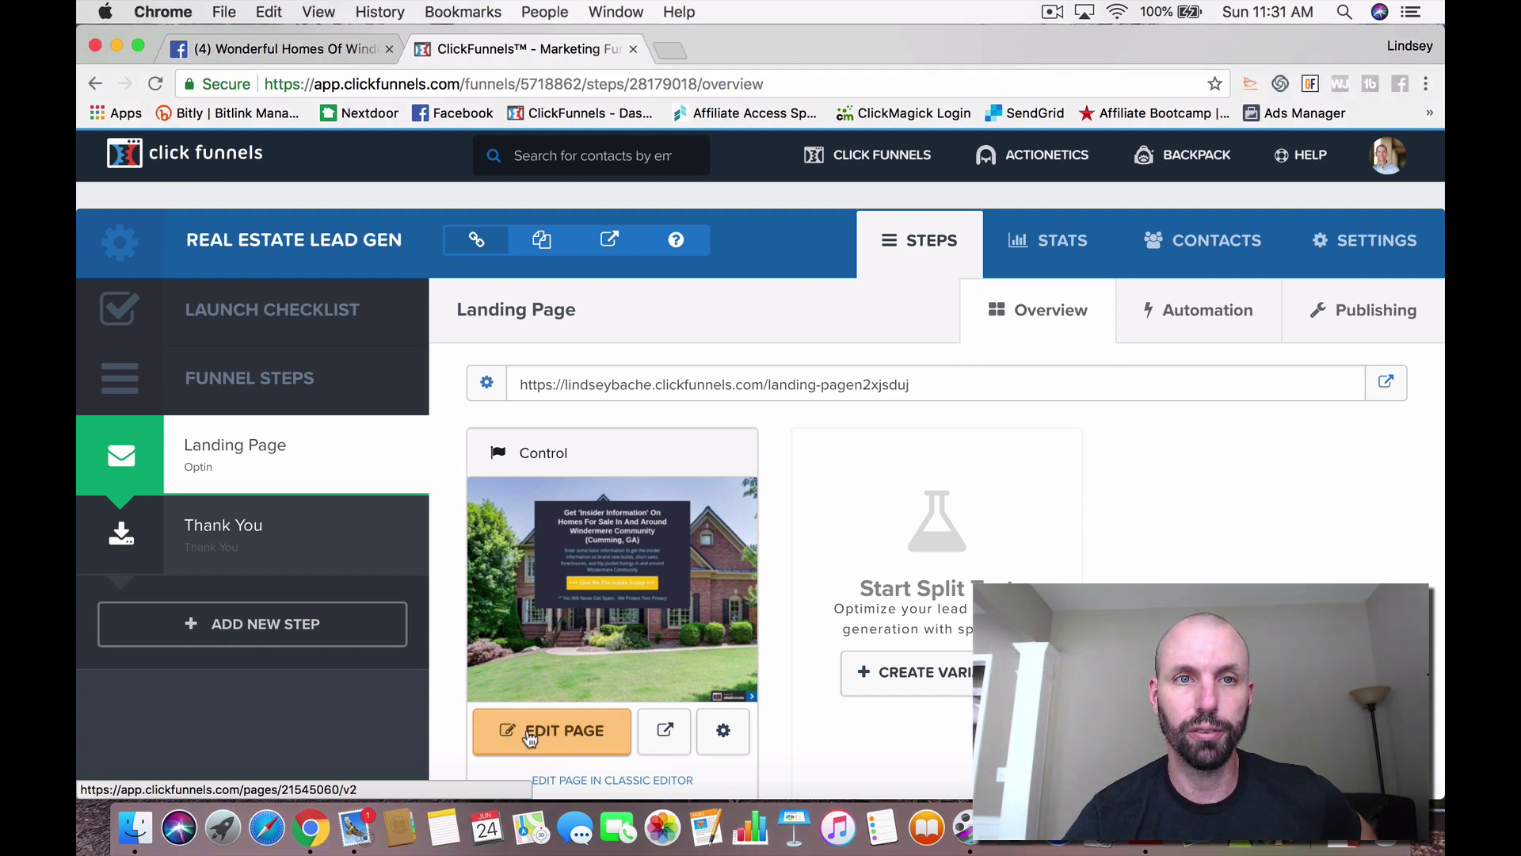
- Load the Landing Page control variation into the page editor via EDIT PAGE
{"action": "left_click", "coordinate": [530, 736]}
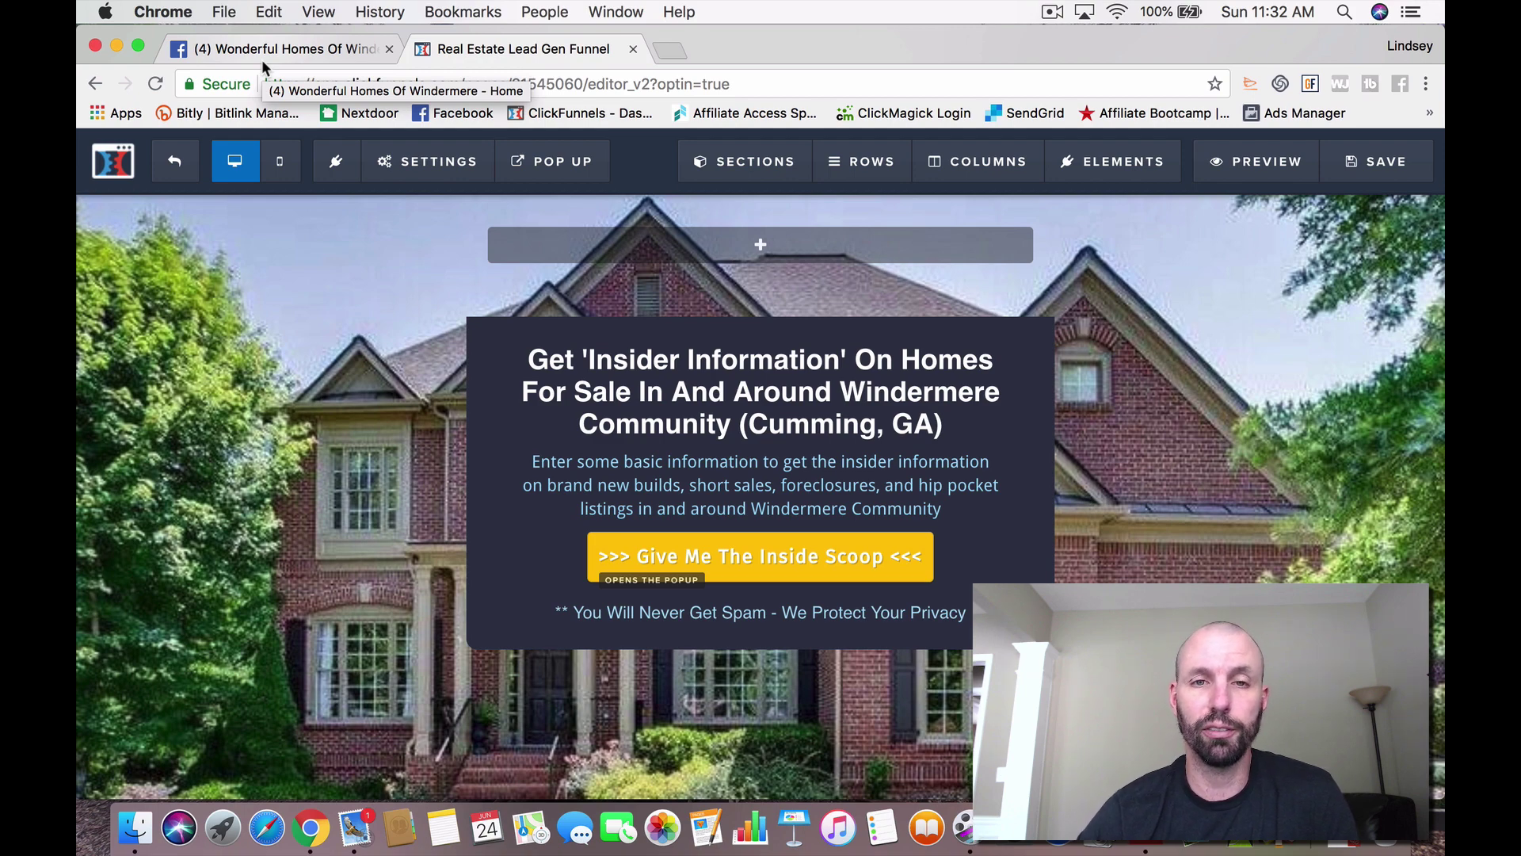
- Switch to the Wonderful Homes Of Windermere Facebook tab and scroll its feed, ending at the top
{"action": "left_click", "coordinate": [304, 52]}
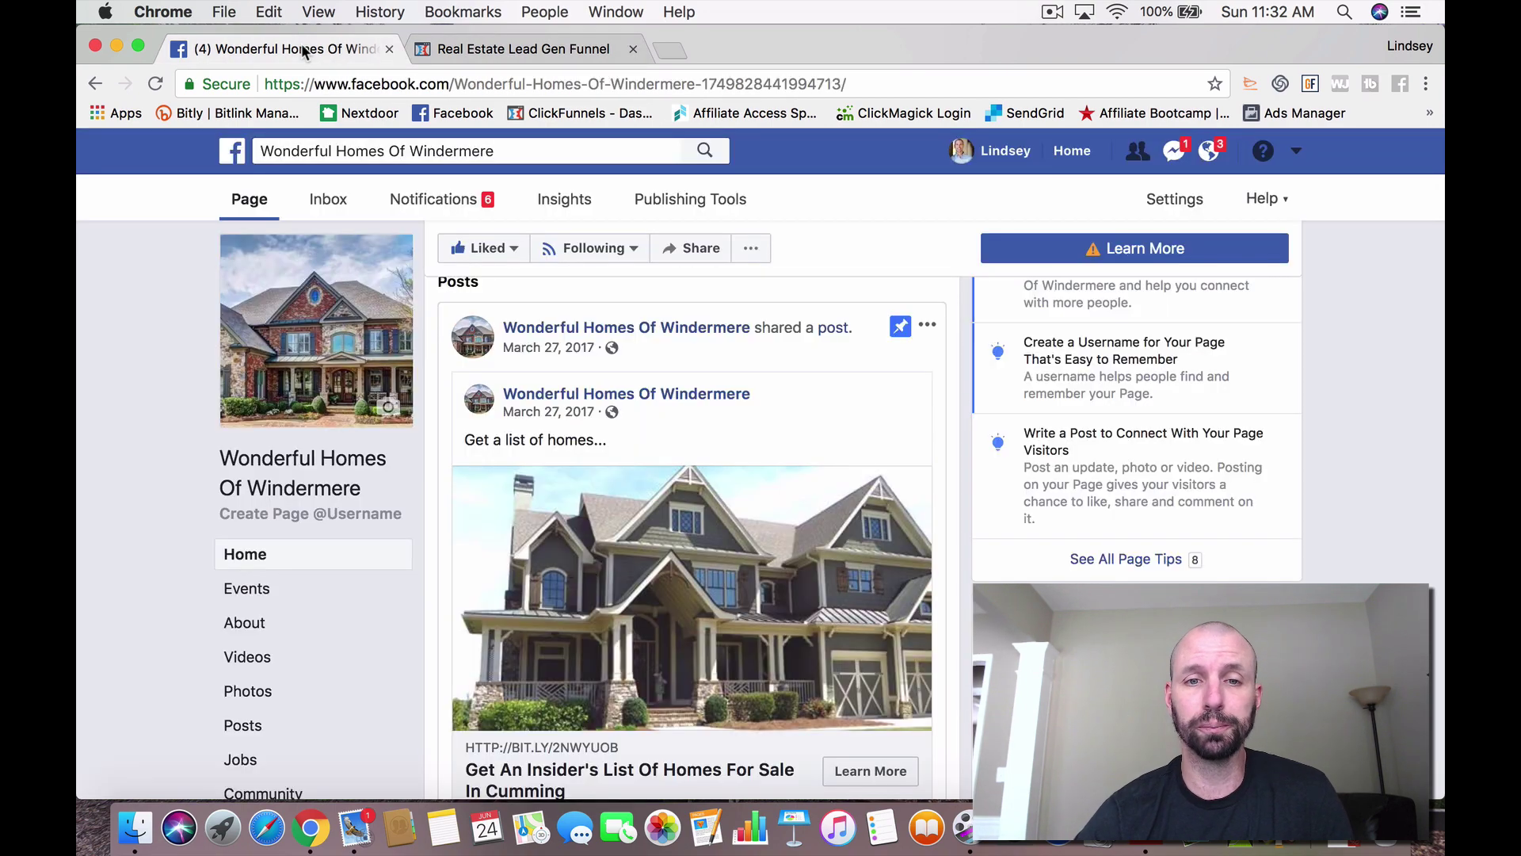
{"action": "scroll", "coordinate": [518, 357], "scroll_direction": "down", "scroll_amount": 5}
{"action": "scroll", "coordinate": [519, 363], "scroll_direction": "up", "scroll_amount": 5}
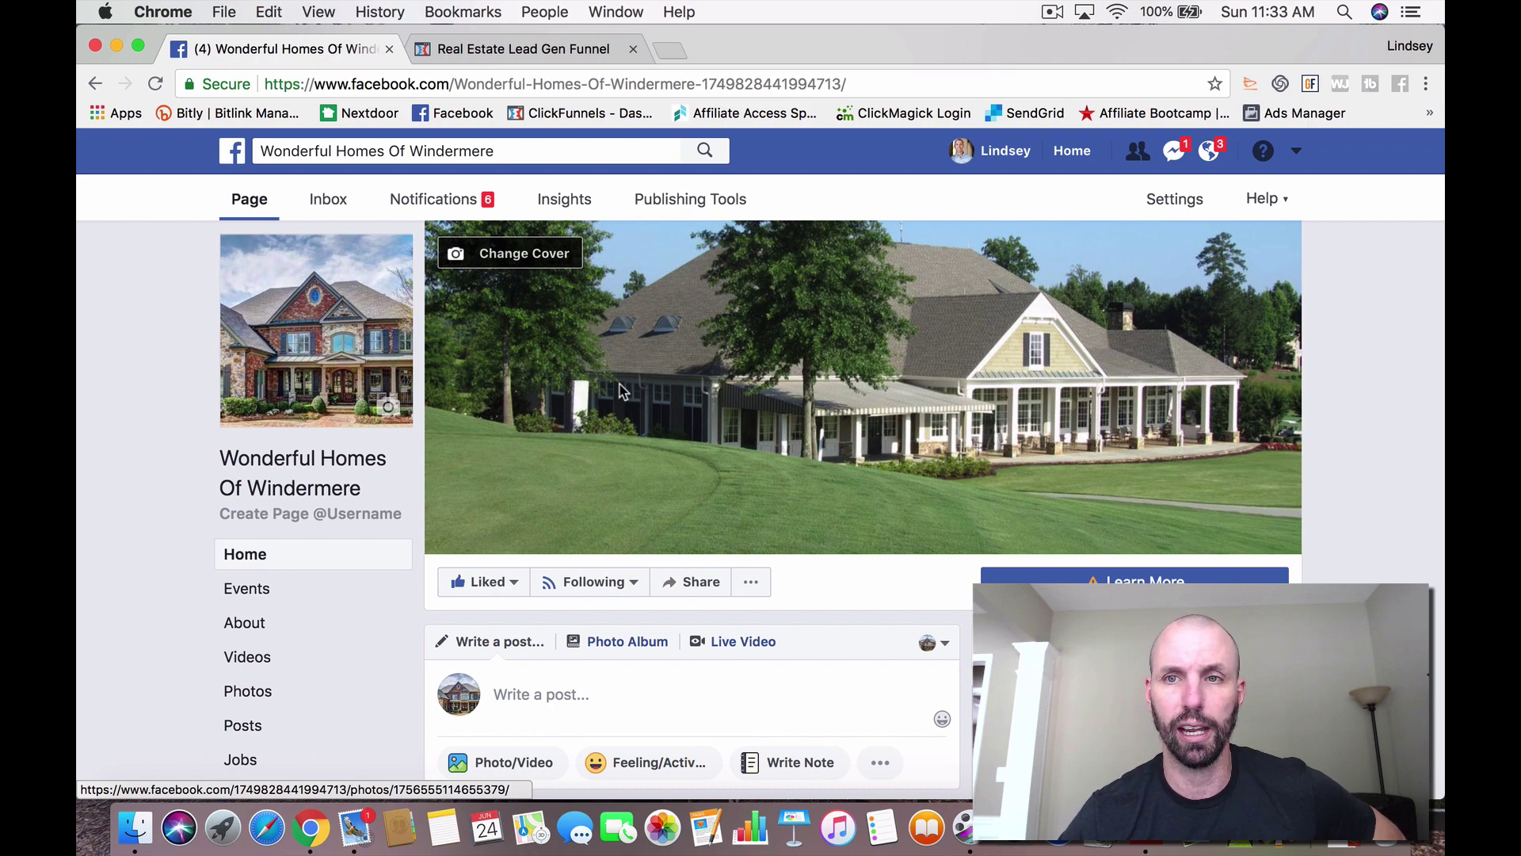
{"action": "scroll", "coordinate": [705, 468], "scroll_direction": "up", "scroll_amount": 1}
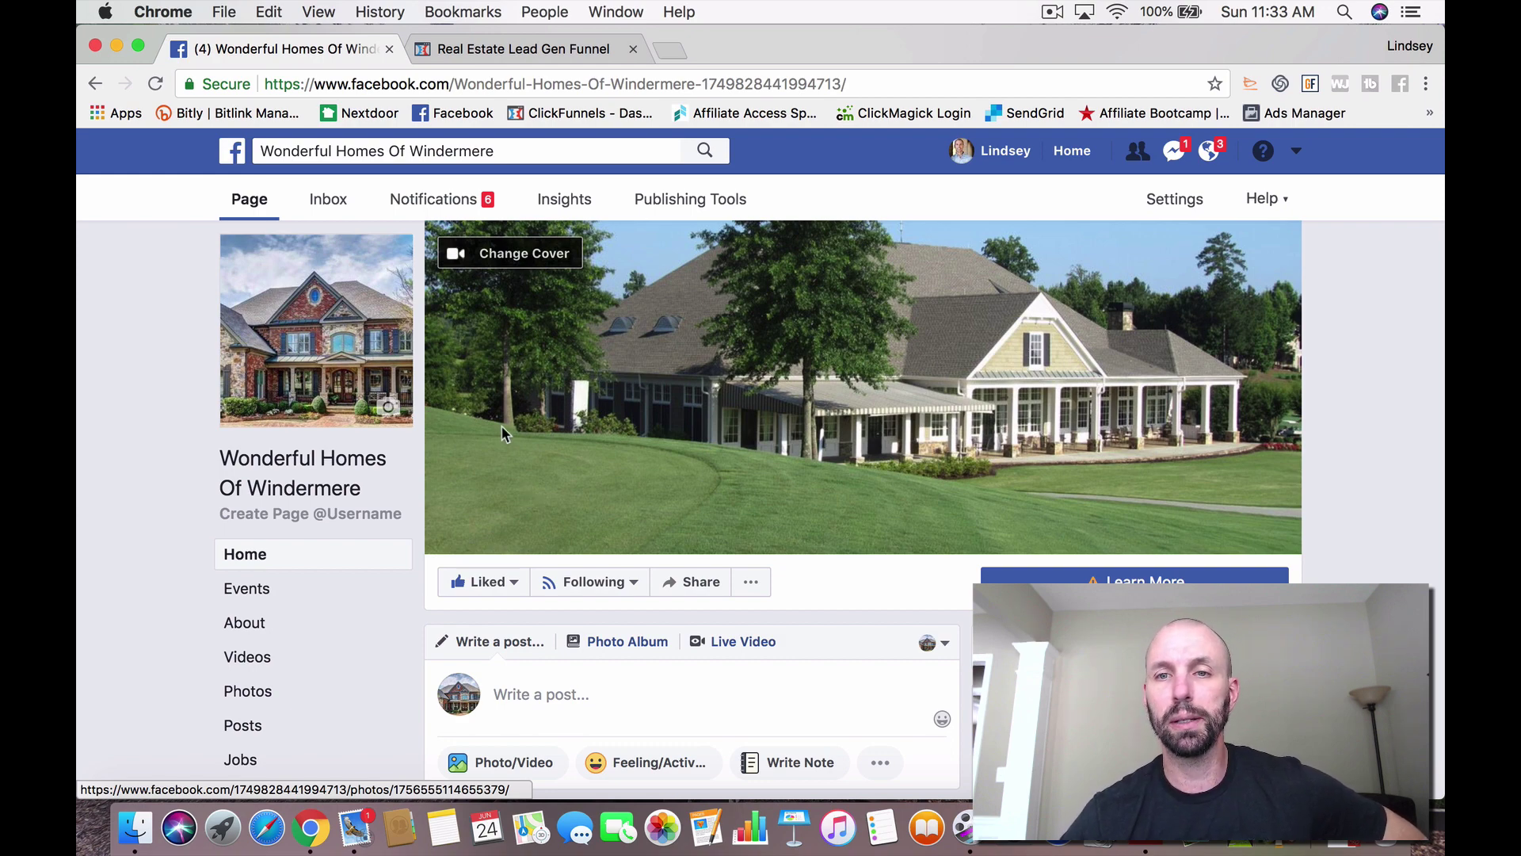
{"action": "left_click", "coordinate": [634, 594]}
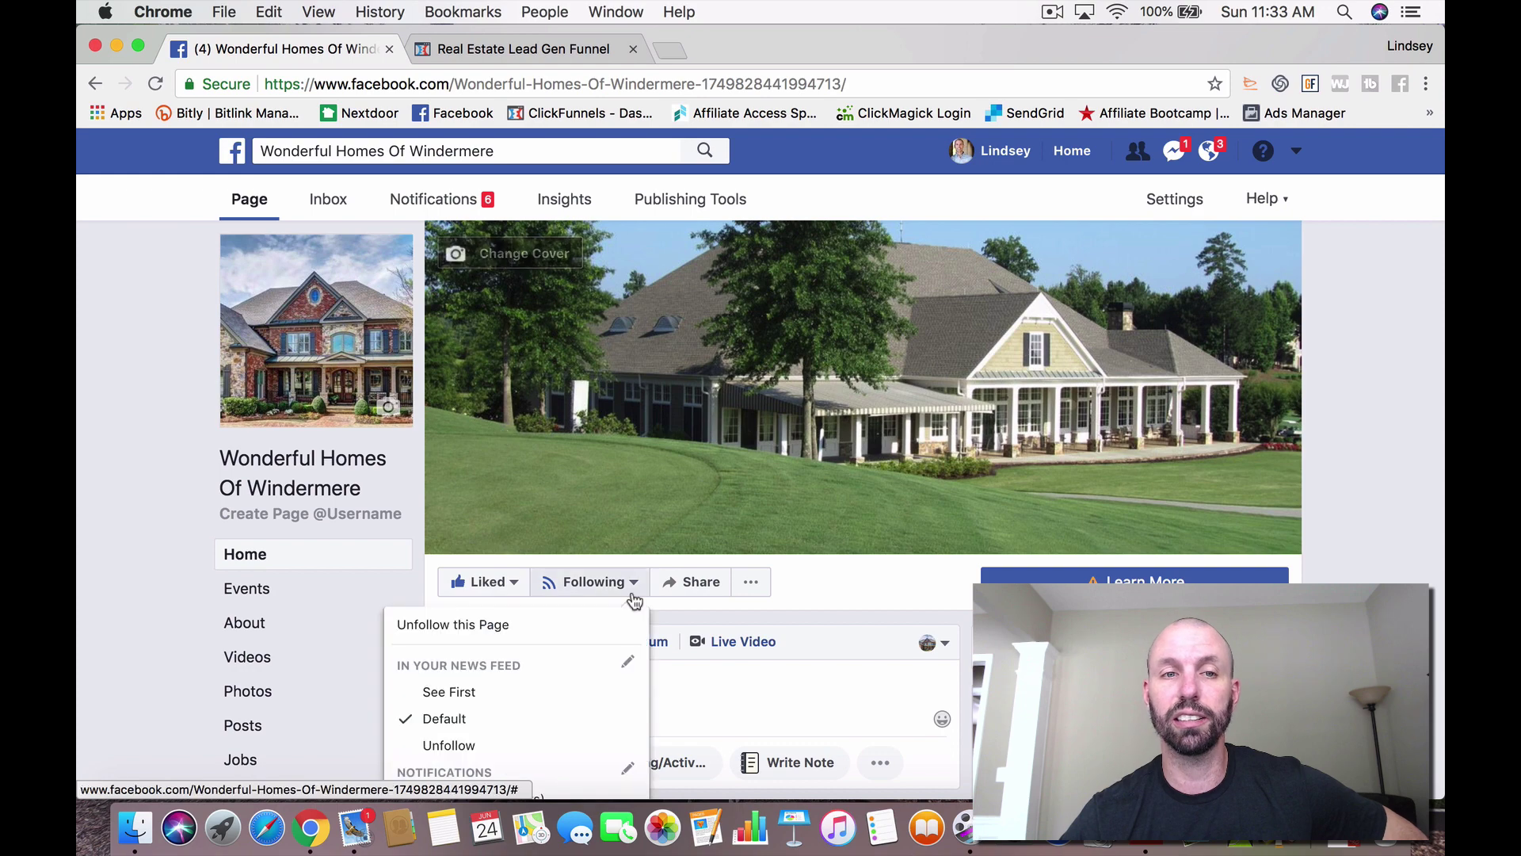
{"action": "scroll", "coordinate": [633, 600], "scroll_direction": "down", "scroll_amount": 3}
{"action": "left_click", "coordinate": [444, 606]}
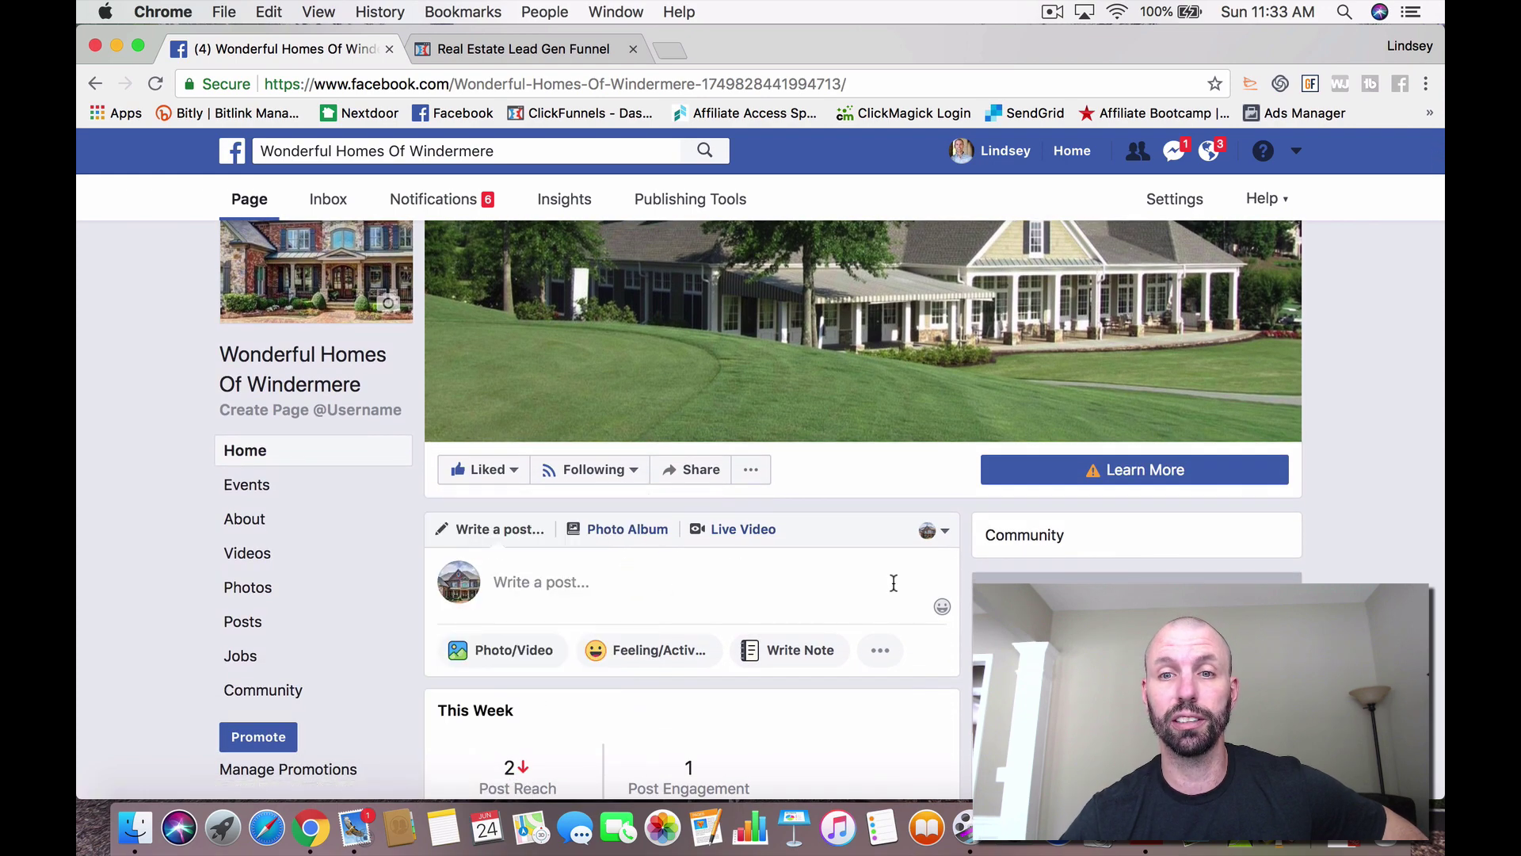
{"action": "scroll", "coordinate": [894, 583], "scroll_direction": "down", "scroll_amount": 10}
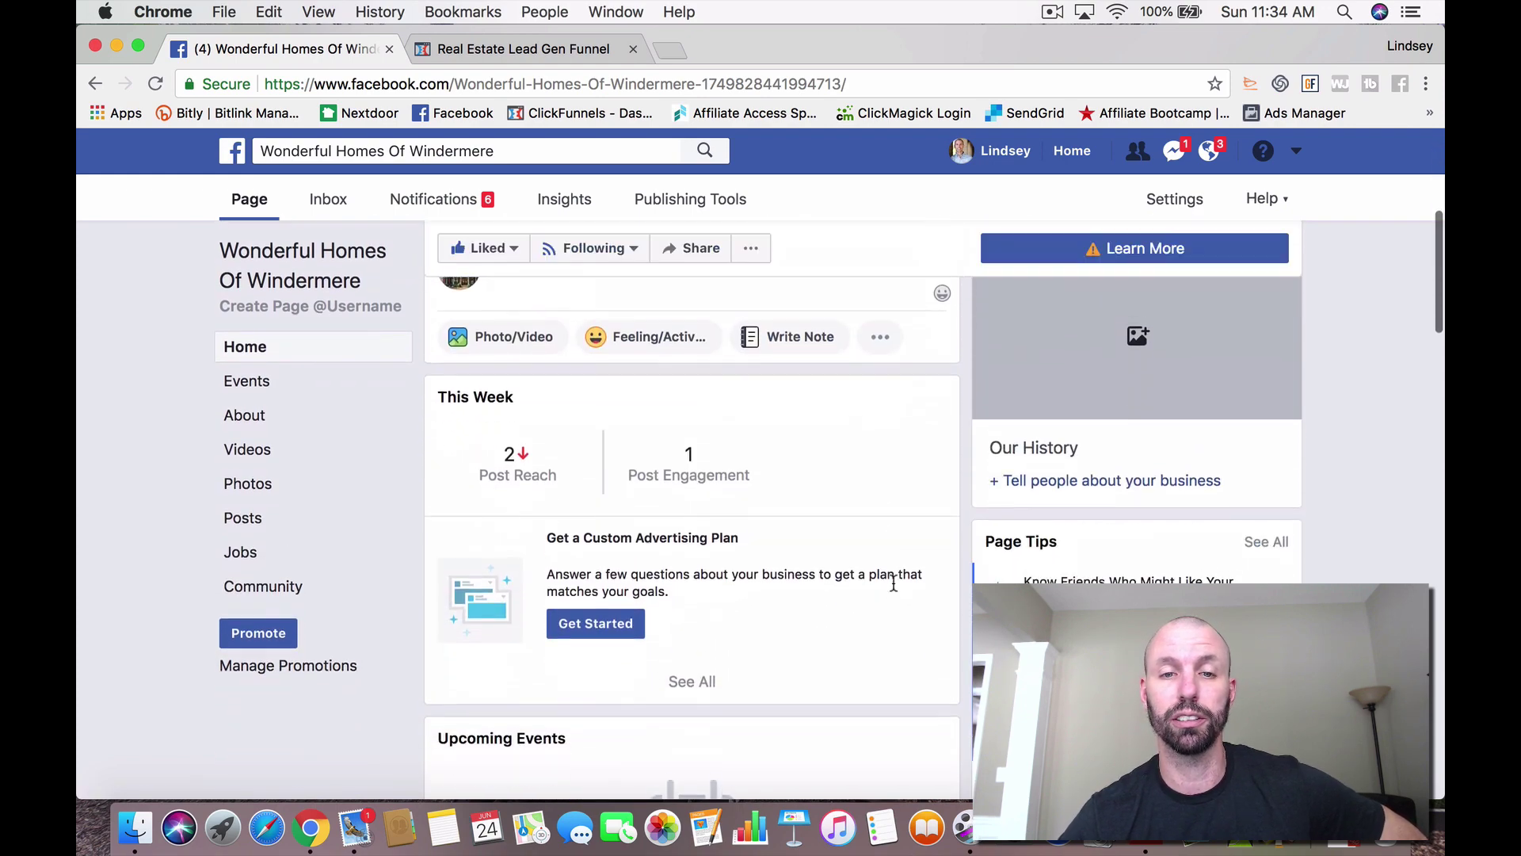
{"action": "scroll", "coordinate": [893, 583], "scroll_direction": "down", "scroll_amount": 7}
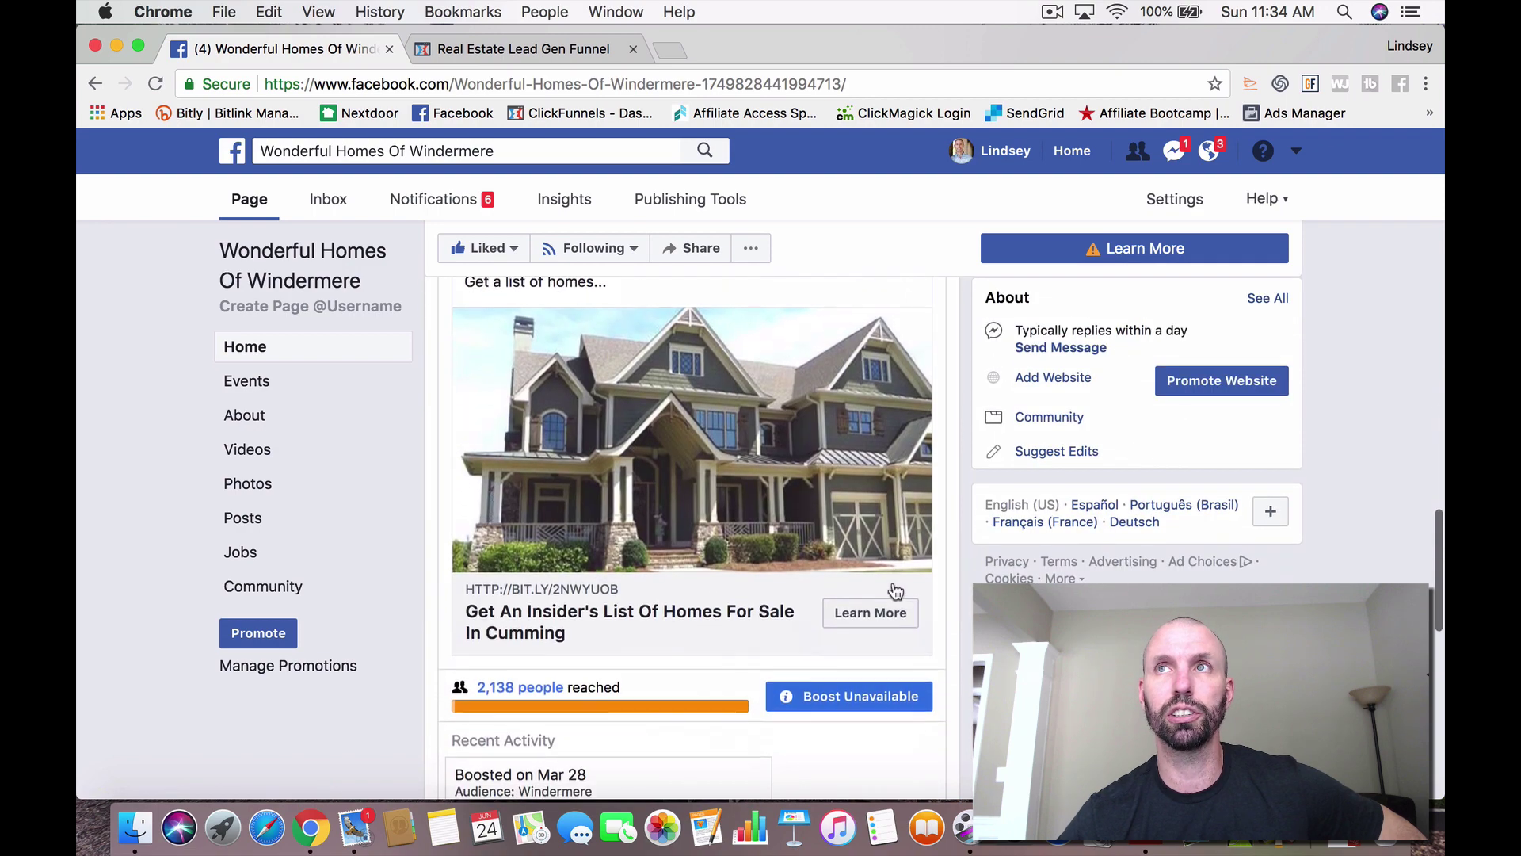
{"action": "scroll", "coordinate": [895, 590], "scroll_direction": "down", "scroll_amount": 5}
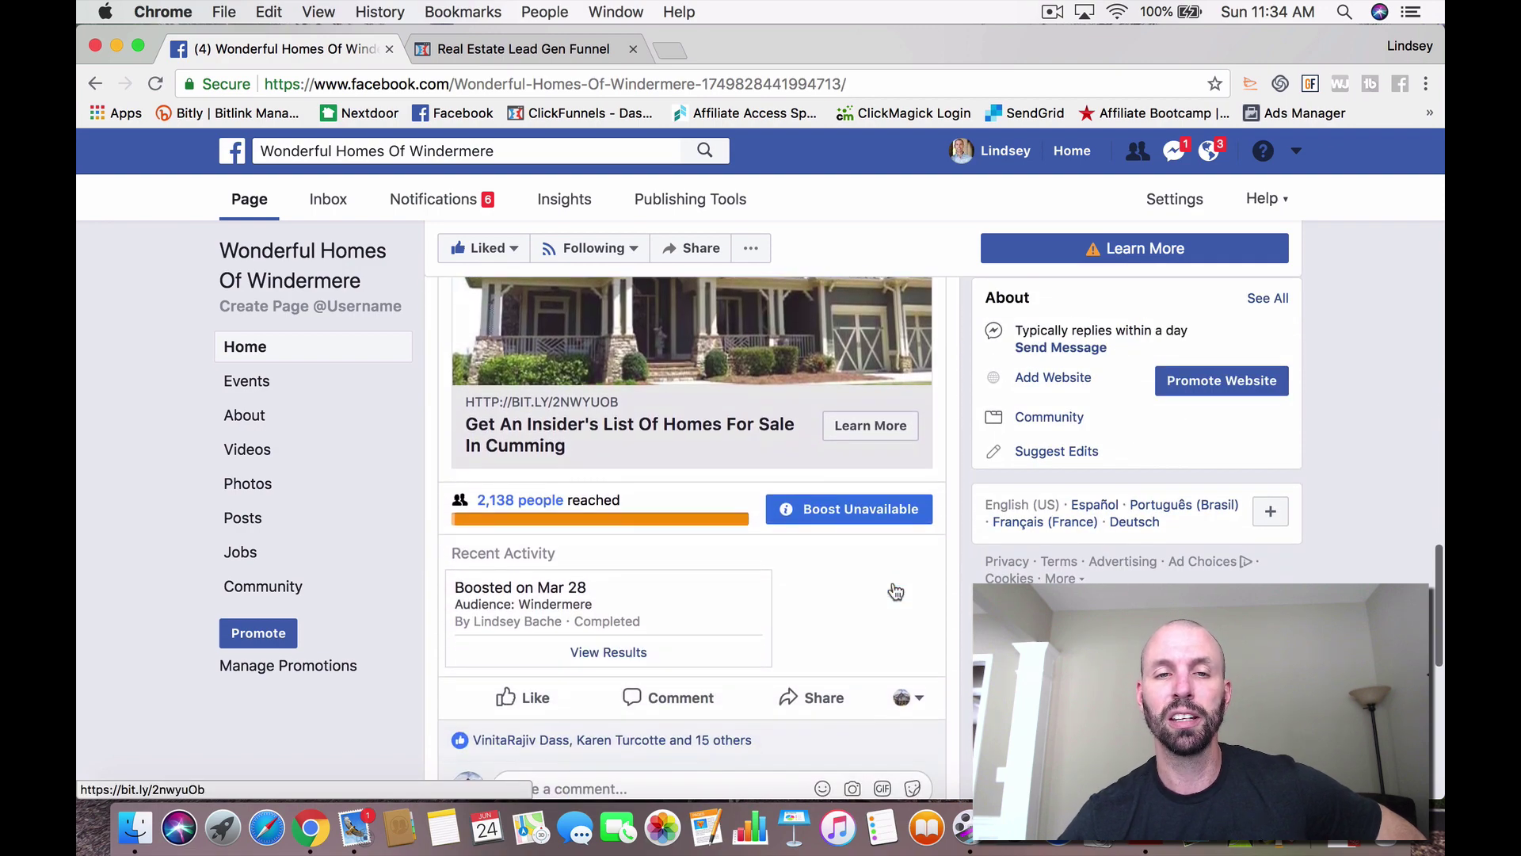
{"action": "scroll", "coordinate": [894, 591], "scroll_direction": "down", "scroll_amount": 10}
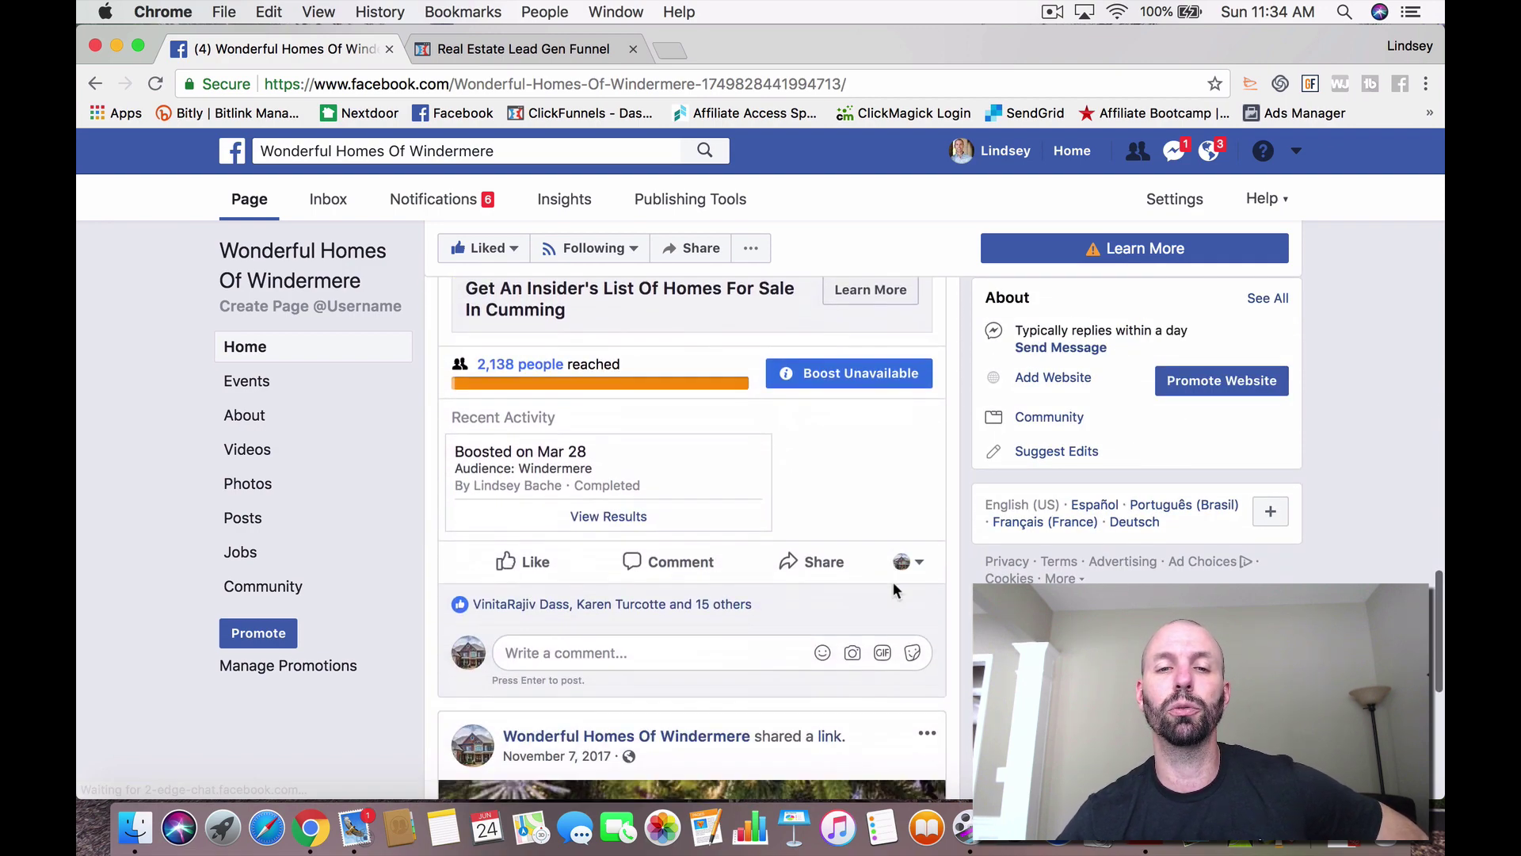
{"action": "scroll", "coordinate": [894, 590], "scroll_direction": "down", "scroll_amount": 4}
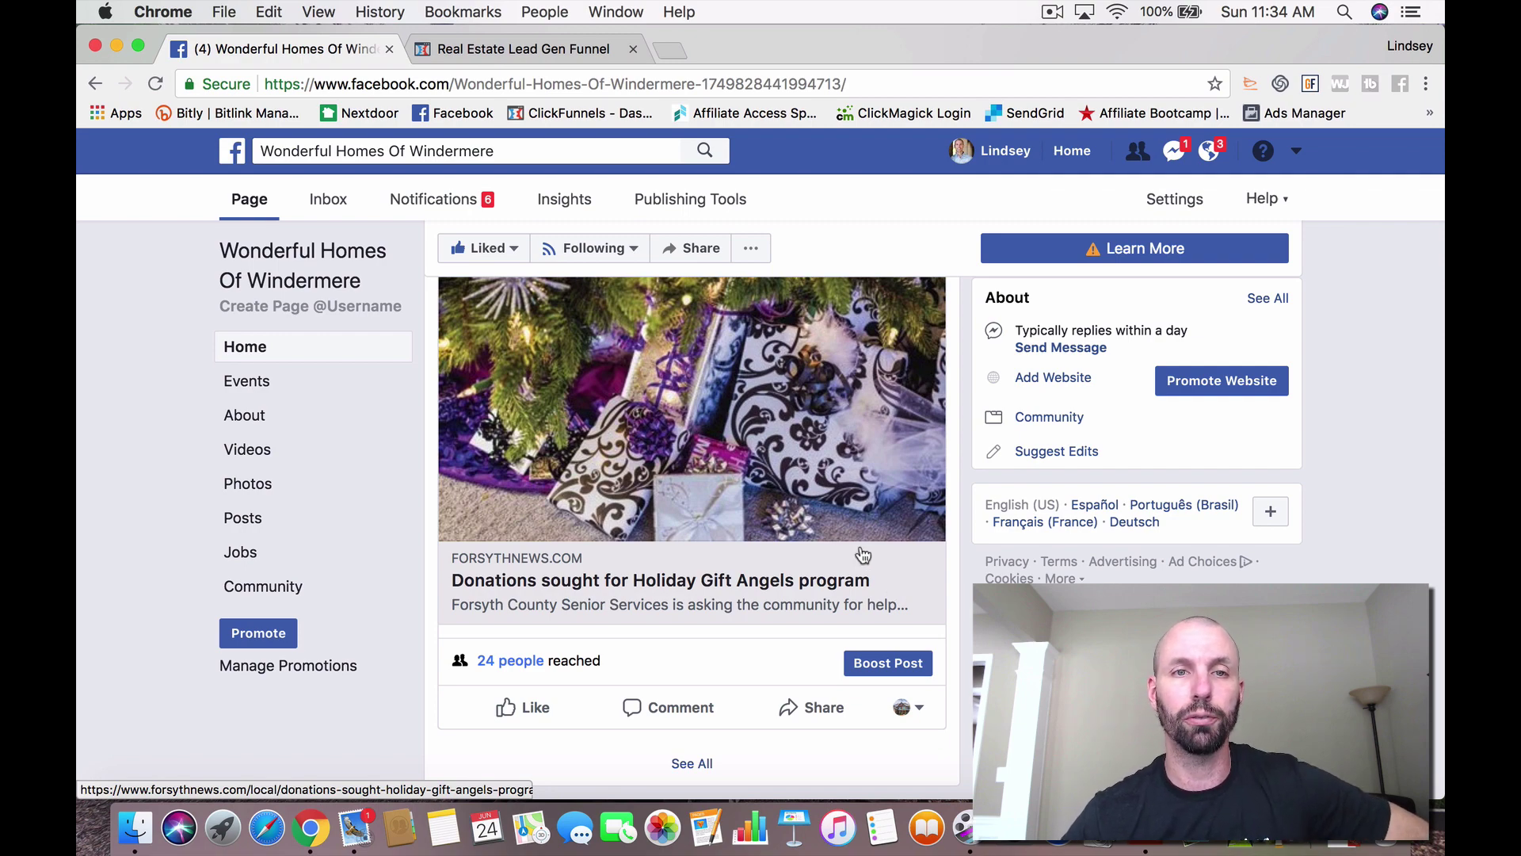
{"action": "scroll", "coordinate": [792, 539], "scroll_direction": "up", "scroll_amount": 10}
- Return to the landing page editor and select the 'Inside Scoop' opt-in button's settings
{"action": "left_click", "coordinate": [582, 50]}
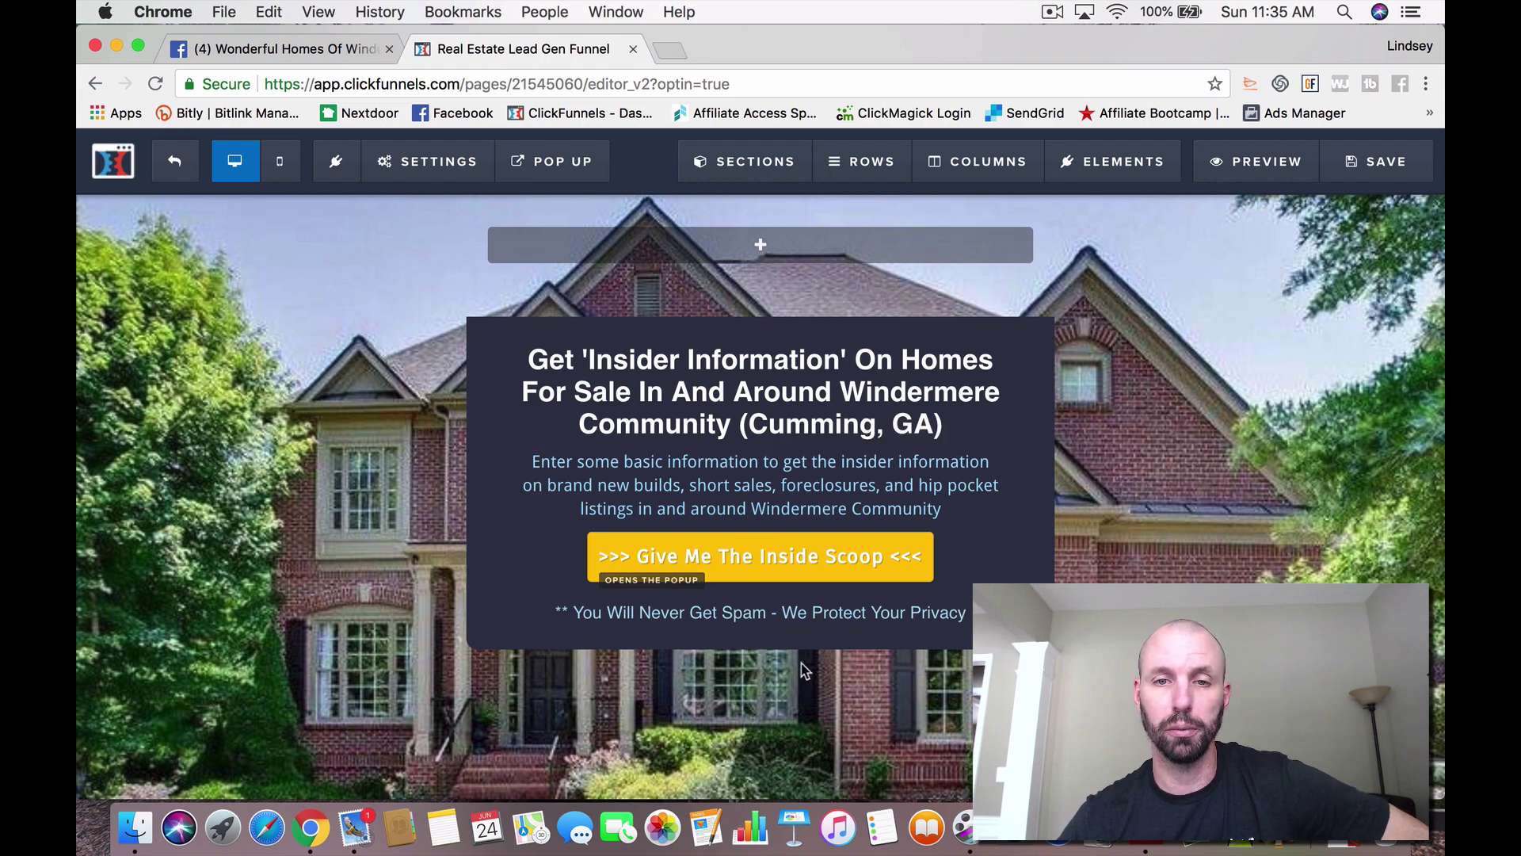
{"action": "left_click", "coordinate": [774, 559]}
- Preview the landing page and trigger its opt-in popup with 'Give Me The Inside Scoop'
{"action": "left_click", "coordinate": [966, 381]}
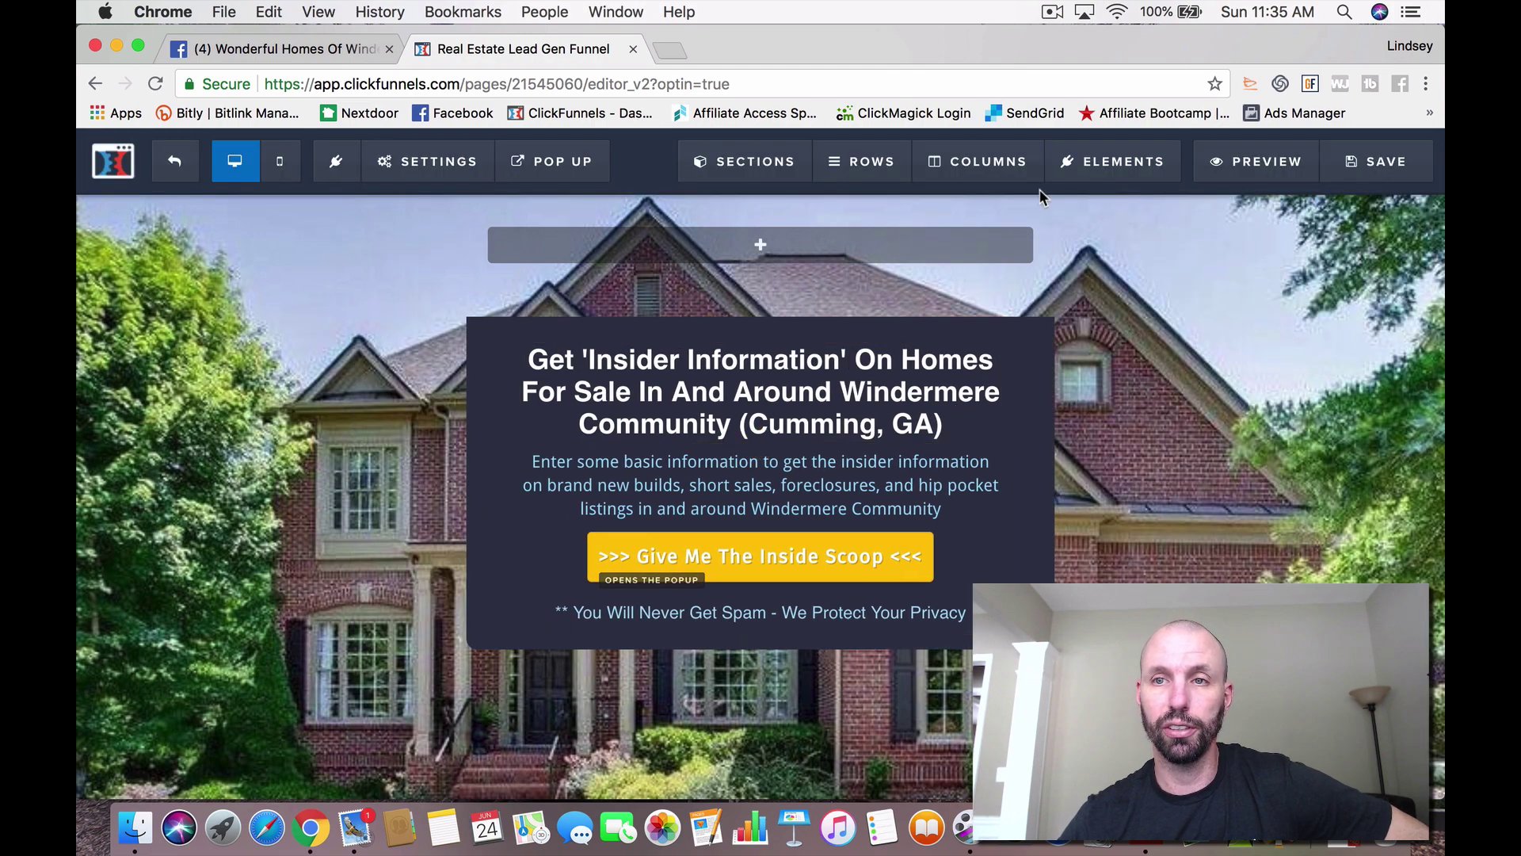
{"action": "left_click", "coordinate": [1261, 159]}
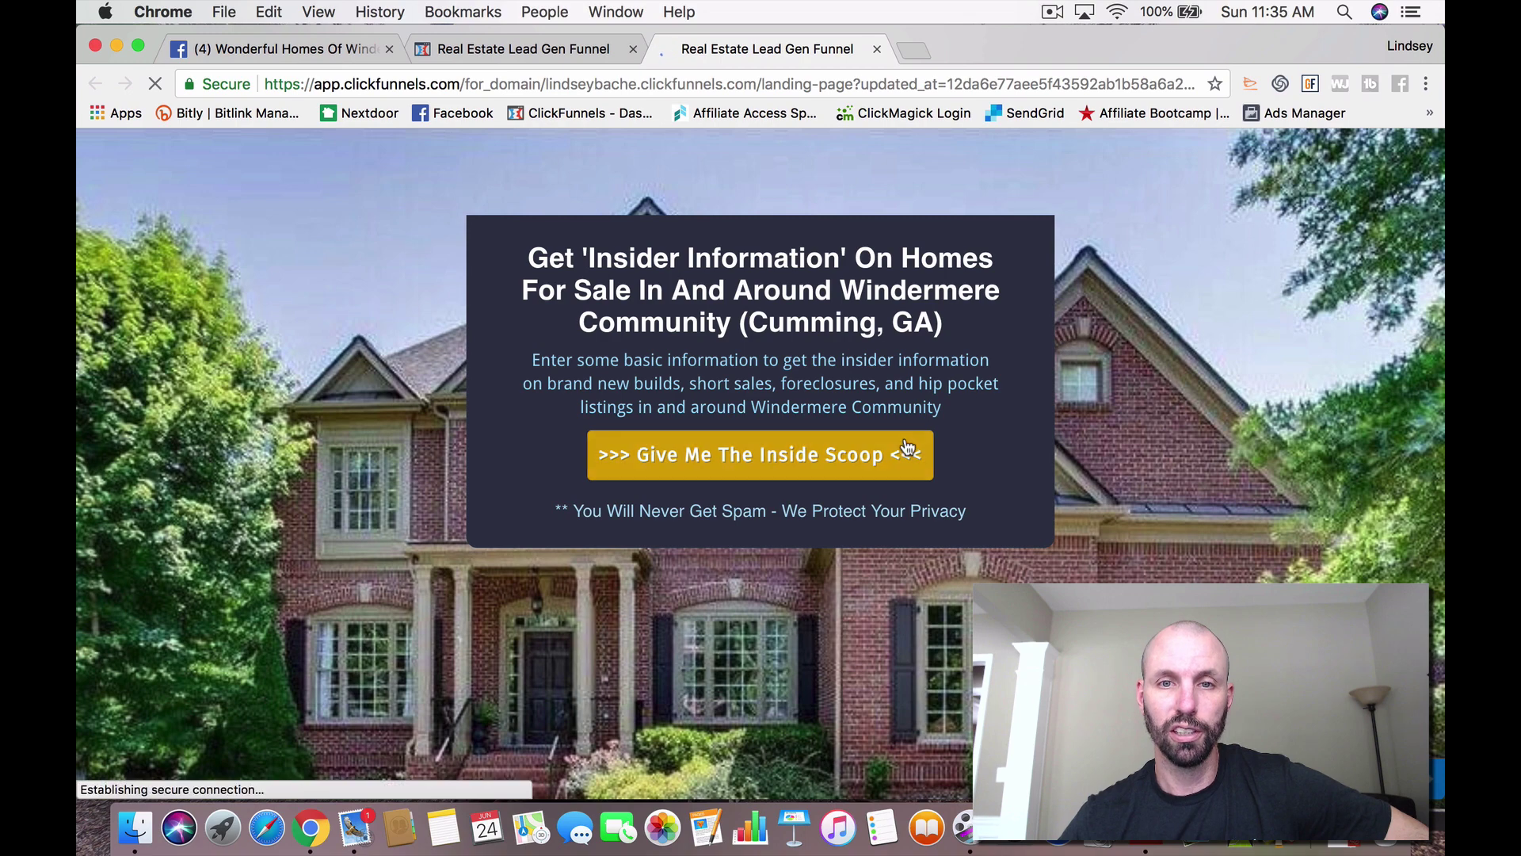
{"action": "left_click", "coordinate": [790, 469]}
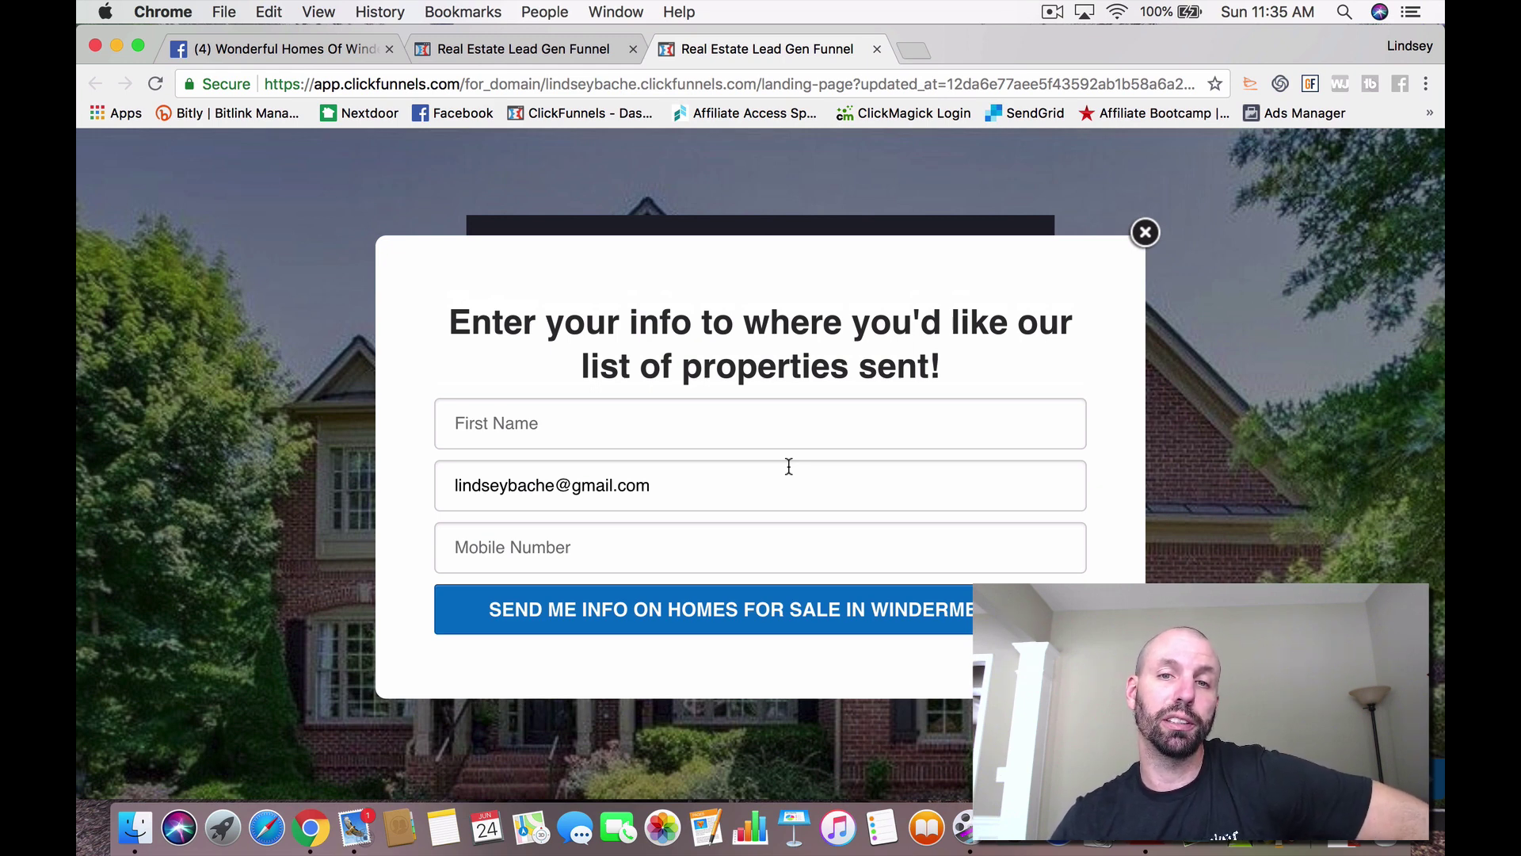
{"action": "left_click", "coordinate": [684, 424]}
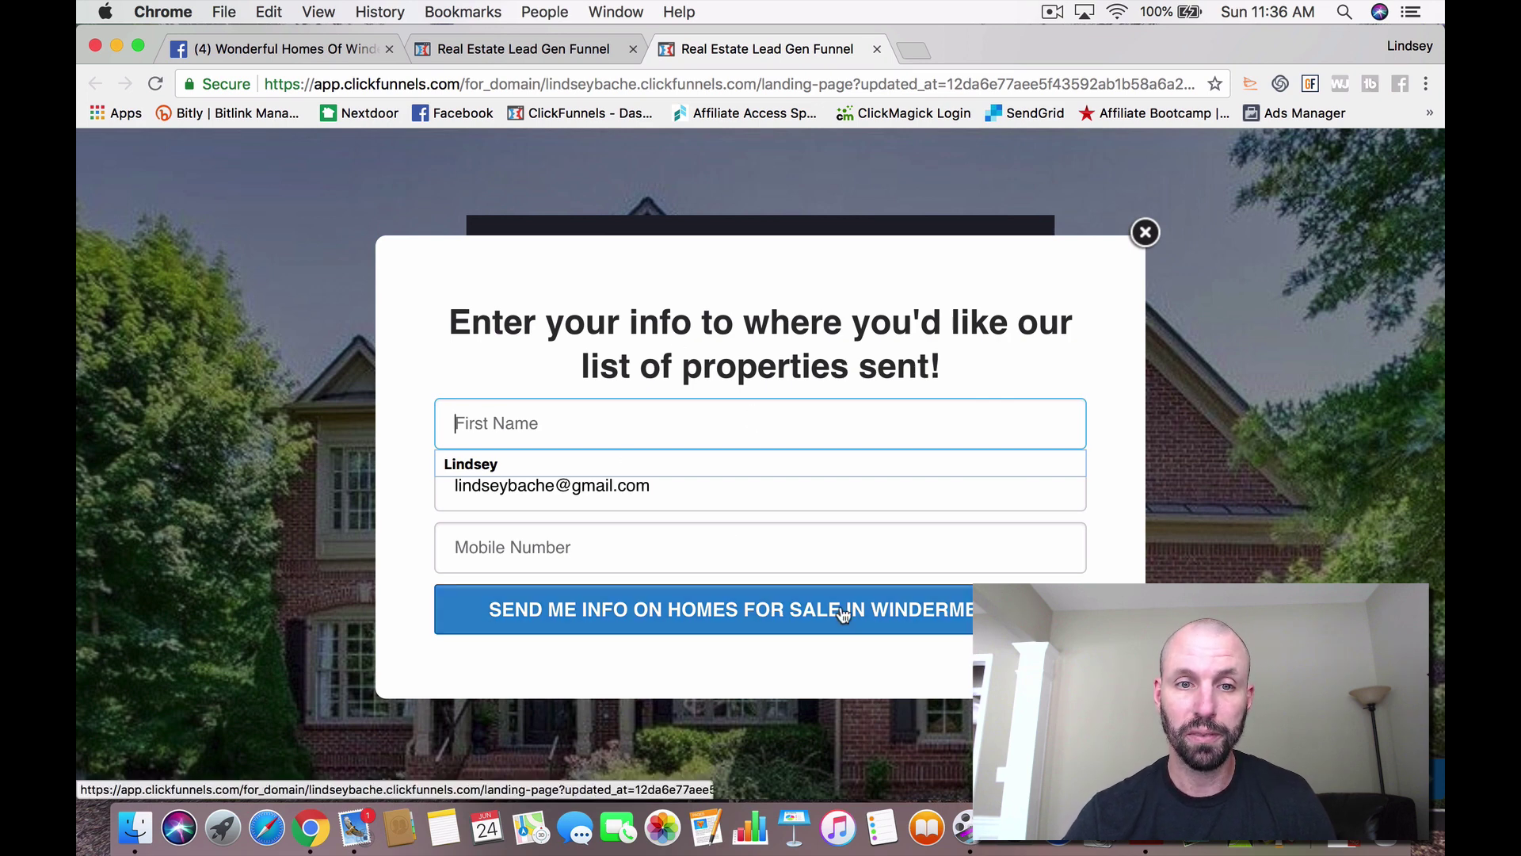
- Autofill first name, e-mail and mobile number from saved suggestions and submit the opt-in form
{"action": "left_click", "coordinate": [736, 457]}
{"action": "left_click", "coordinate": [744, 482]}
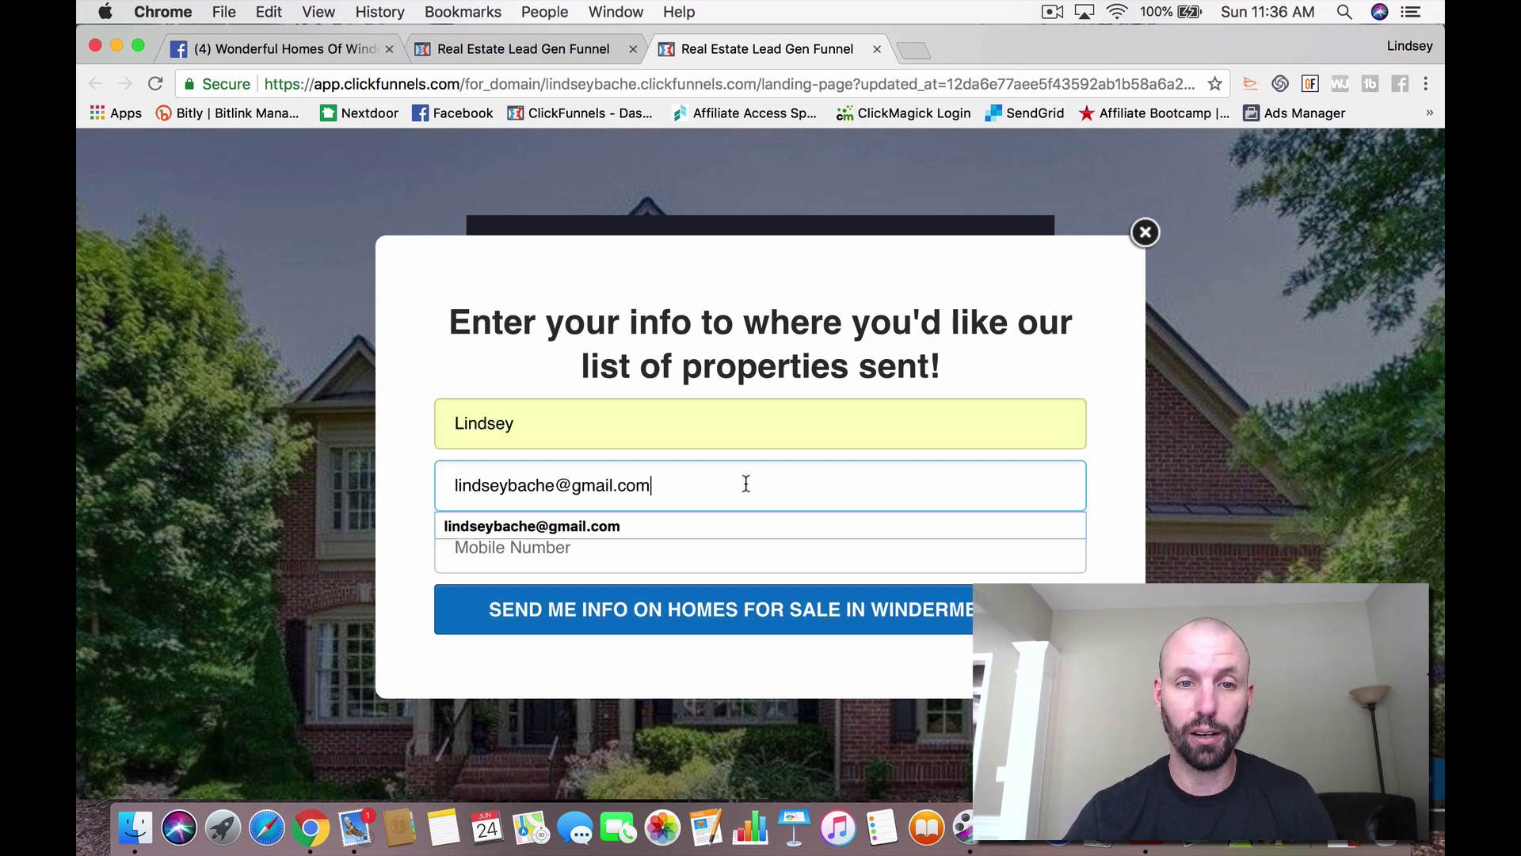
{"action": "left_click", "coordinate": [729, 529]}
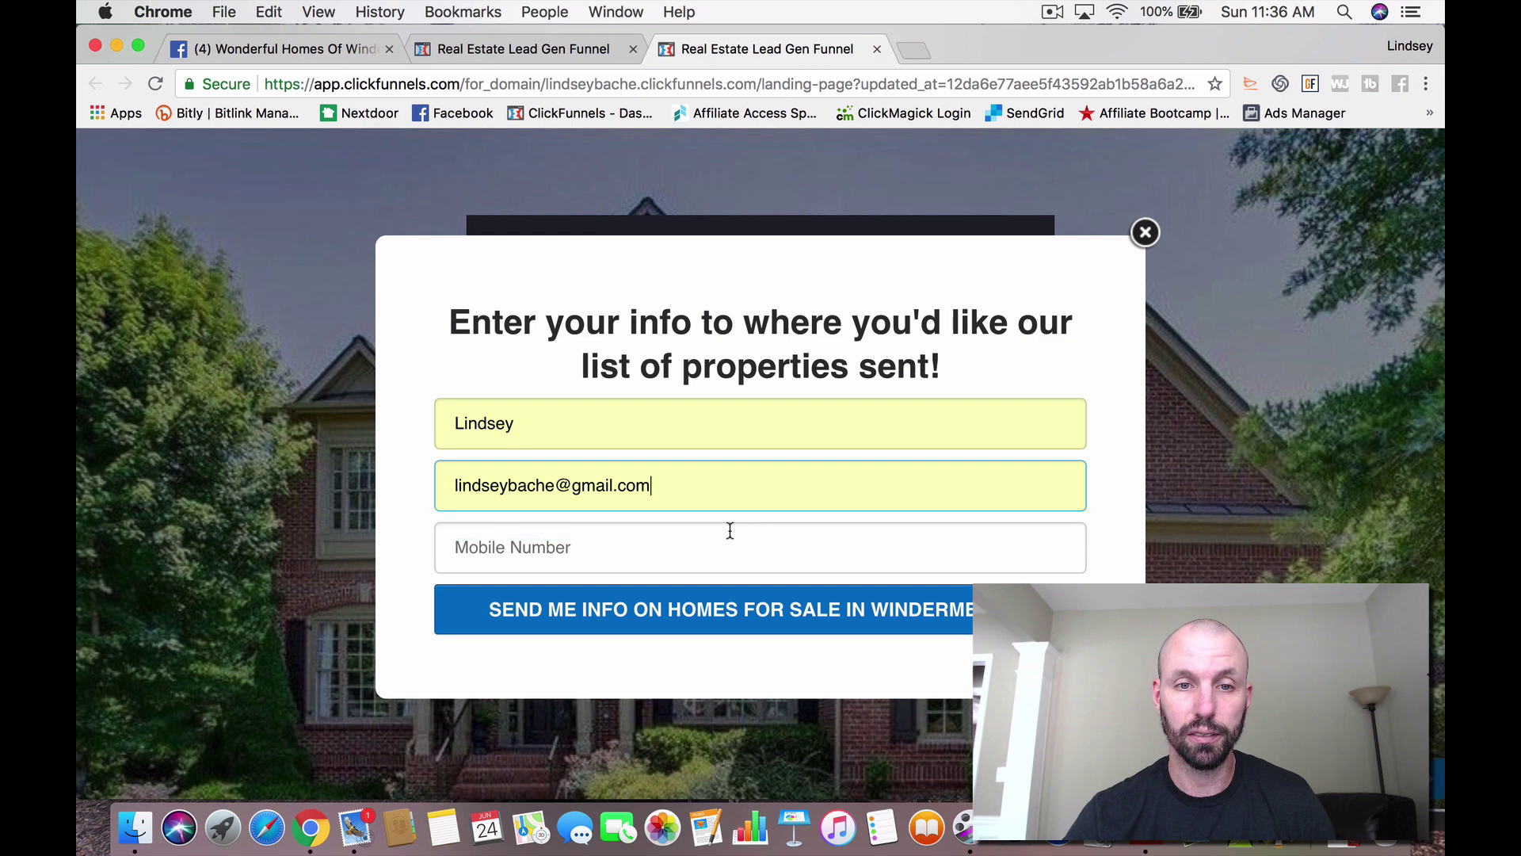
{"action": "left_click", "coordinate": [733, 554]}
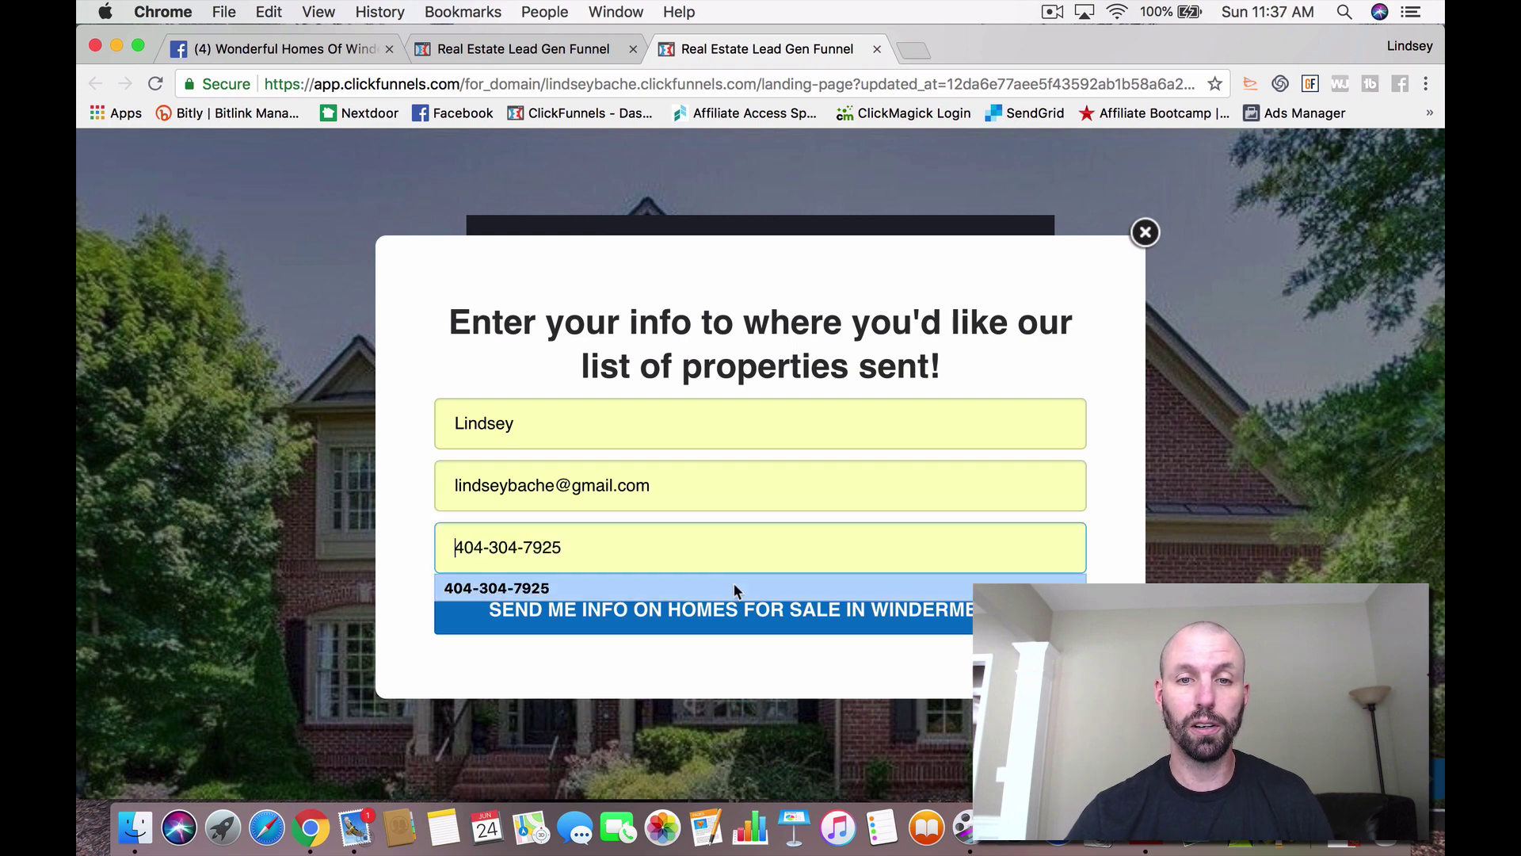
{"action": "left_click", "coordinate": [734, 586]}
{"action": "left_click", "coordinate": [767, 623]}
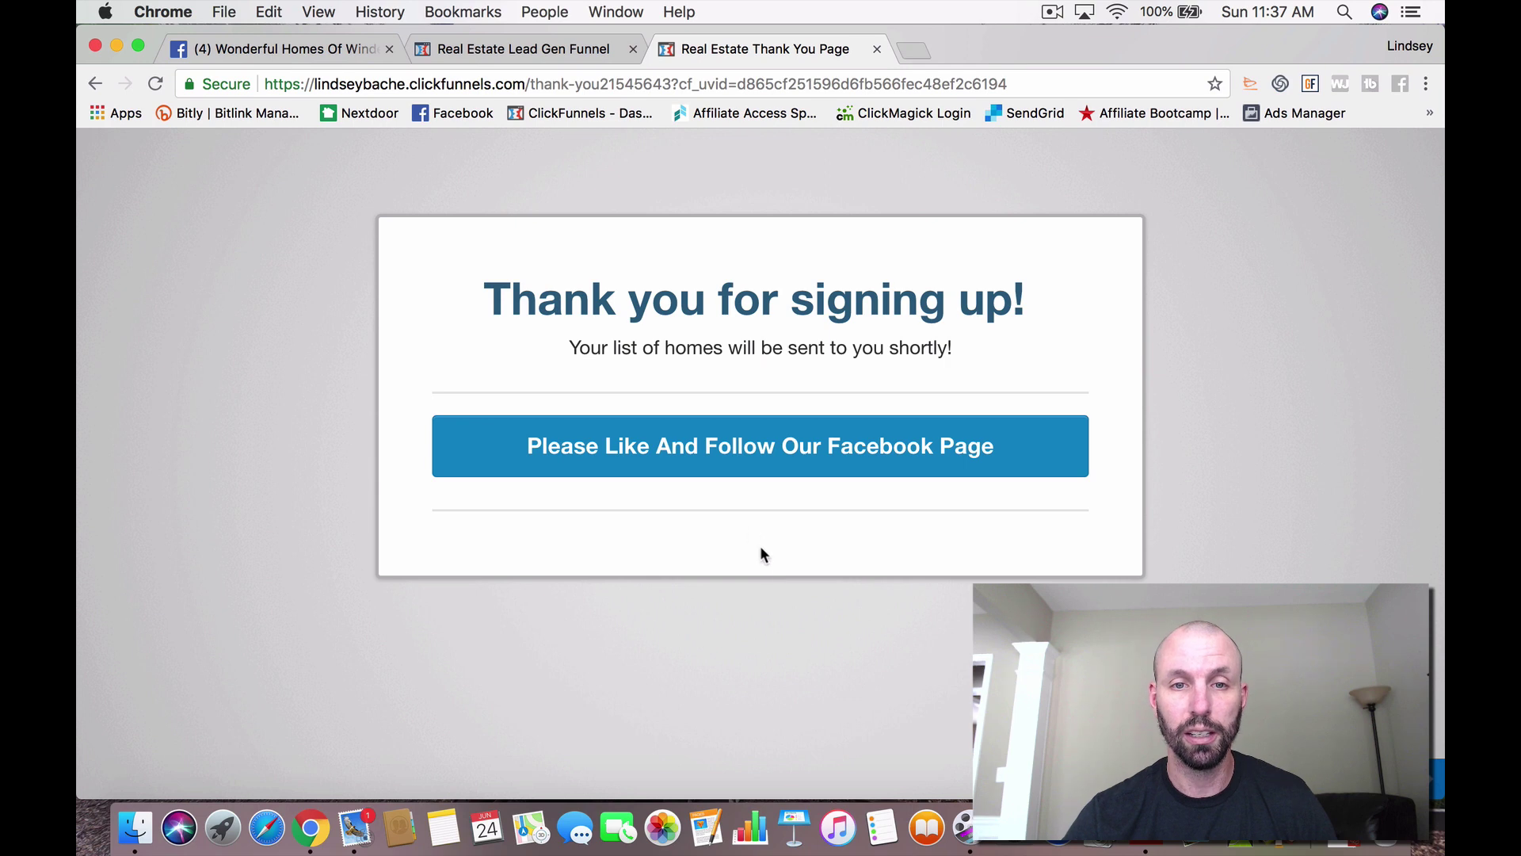
- Follow the thank-you page's 'Please Like And Follow Our Facebook Page' link
{"action": "left_click", "coordinate": [788, 475]}
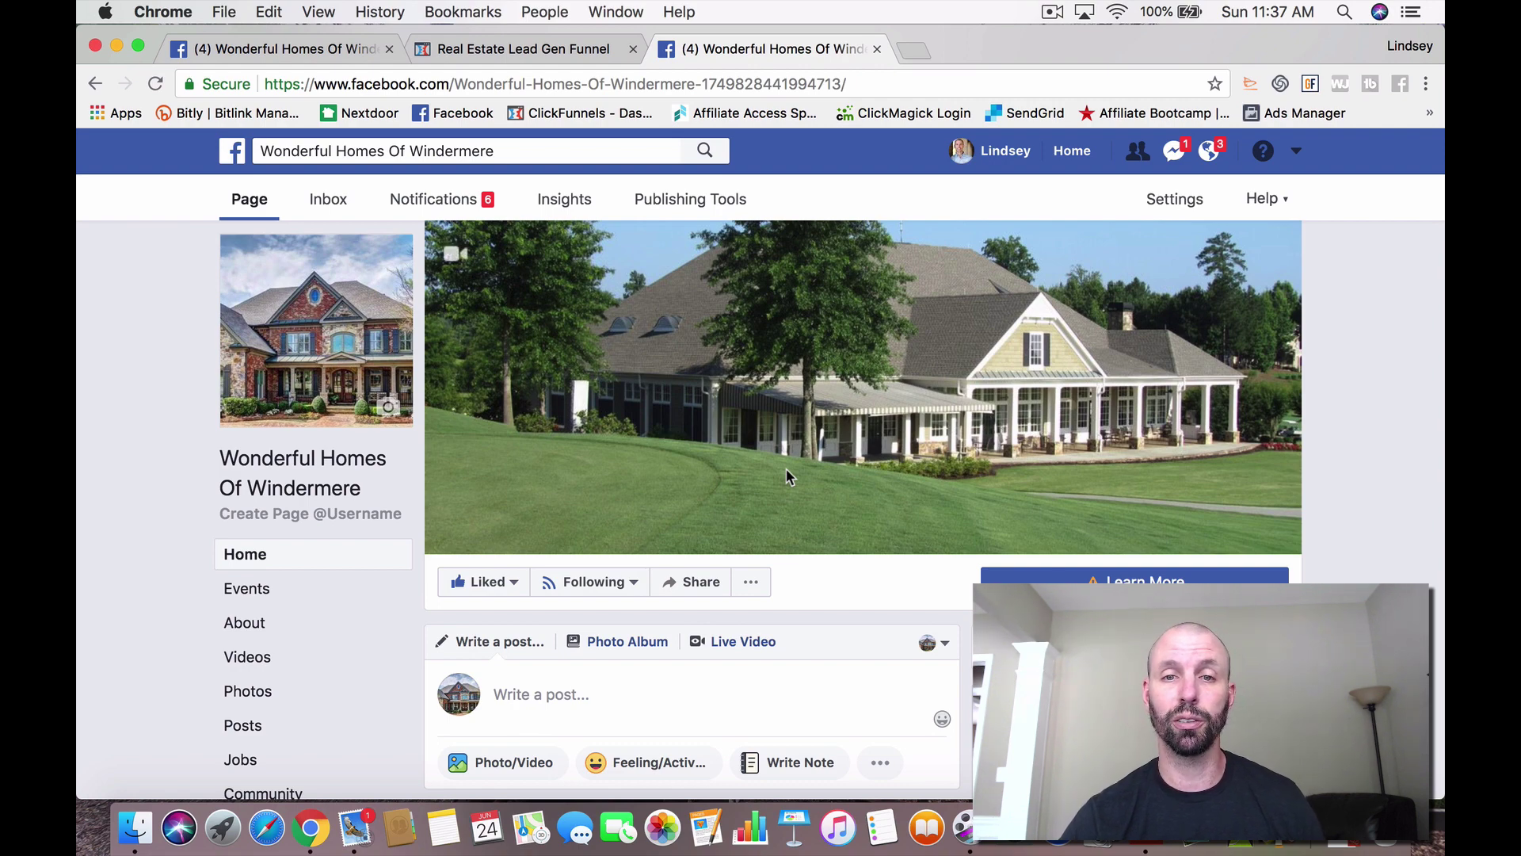
{"action": "scroll", "coordinate": [786, 476], "scroll_direction": "down", "scroll_amount": 10}
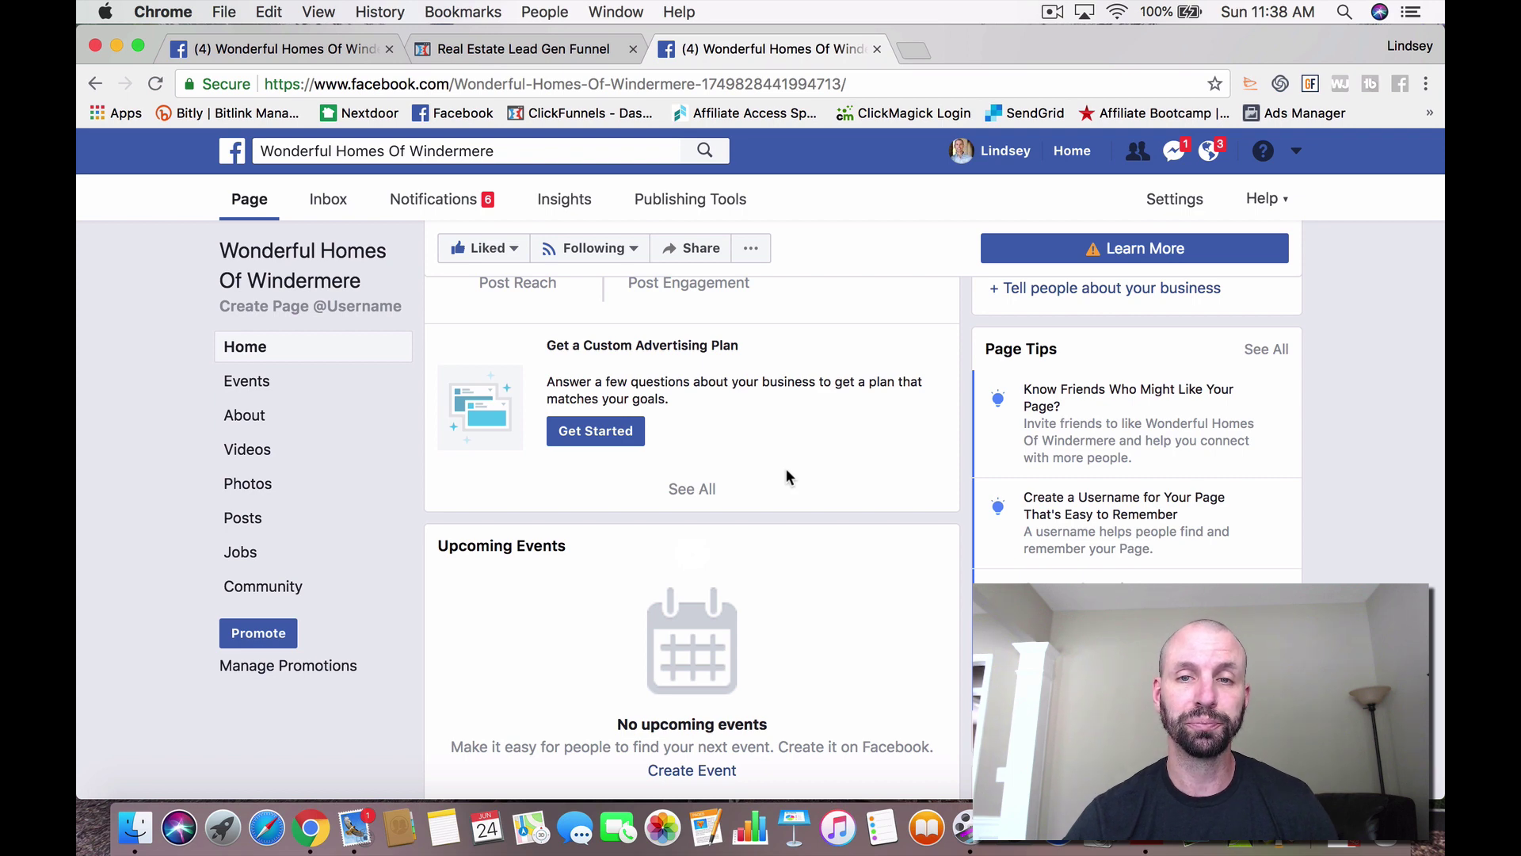
{"action": "scroll", "coordinate": [786, 476], "scroll_direction": "up", "scroll_amount": 10}
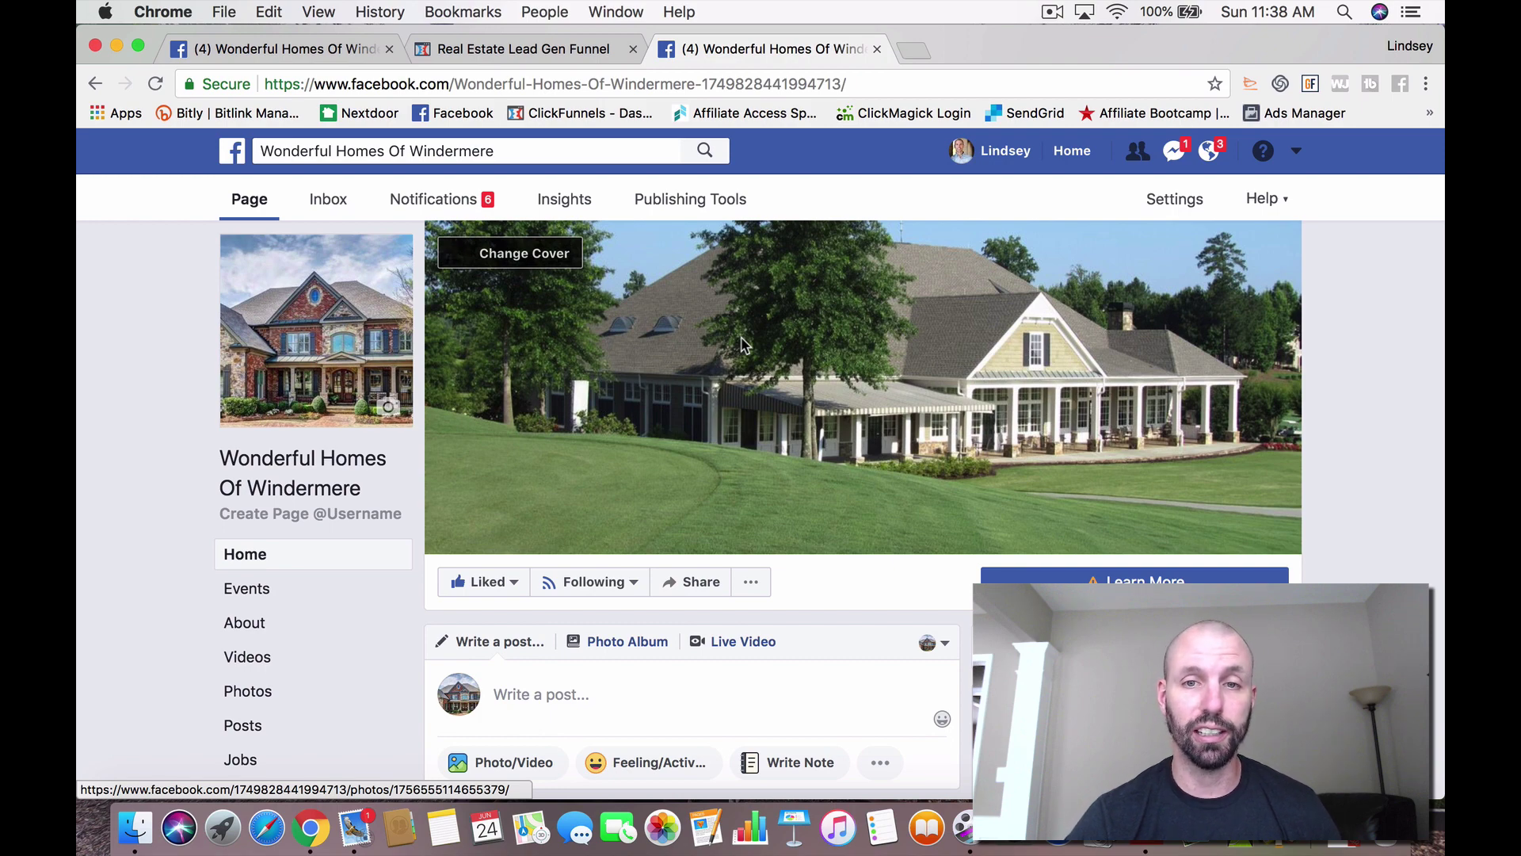
{"action": "scroll", "coordinate": [743, 343], "scroll_direction": "down", "scroll_amount": 10}
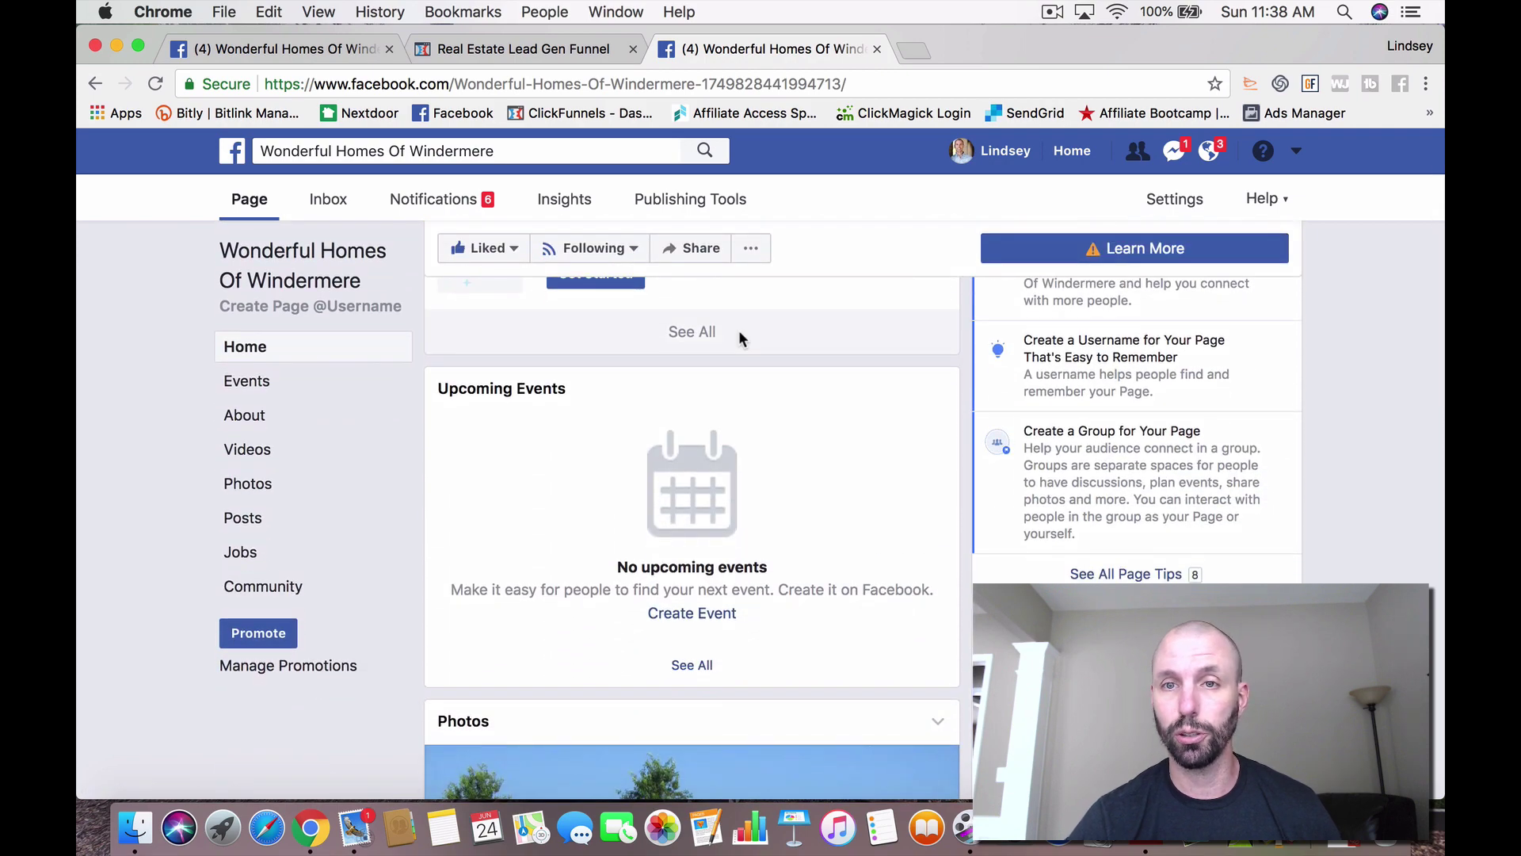
- Switch back to the 'Real Estate Lead Gen Funnel' tab with the landing page editor
{"action": "left_click", "coordinate": [488, 49]}
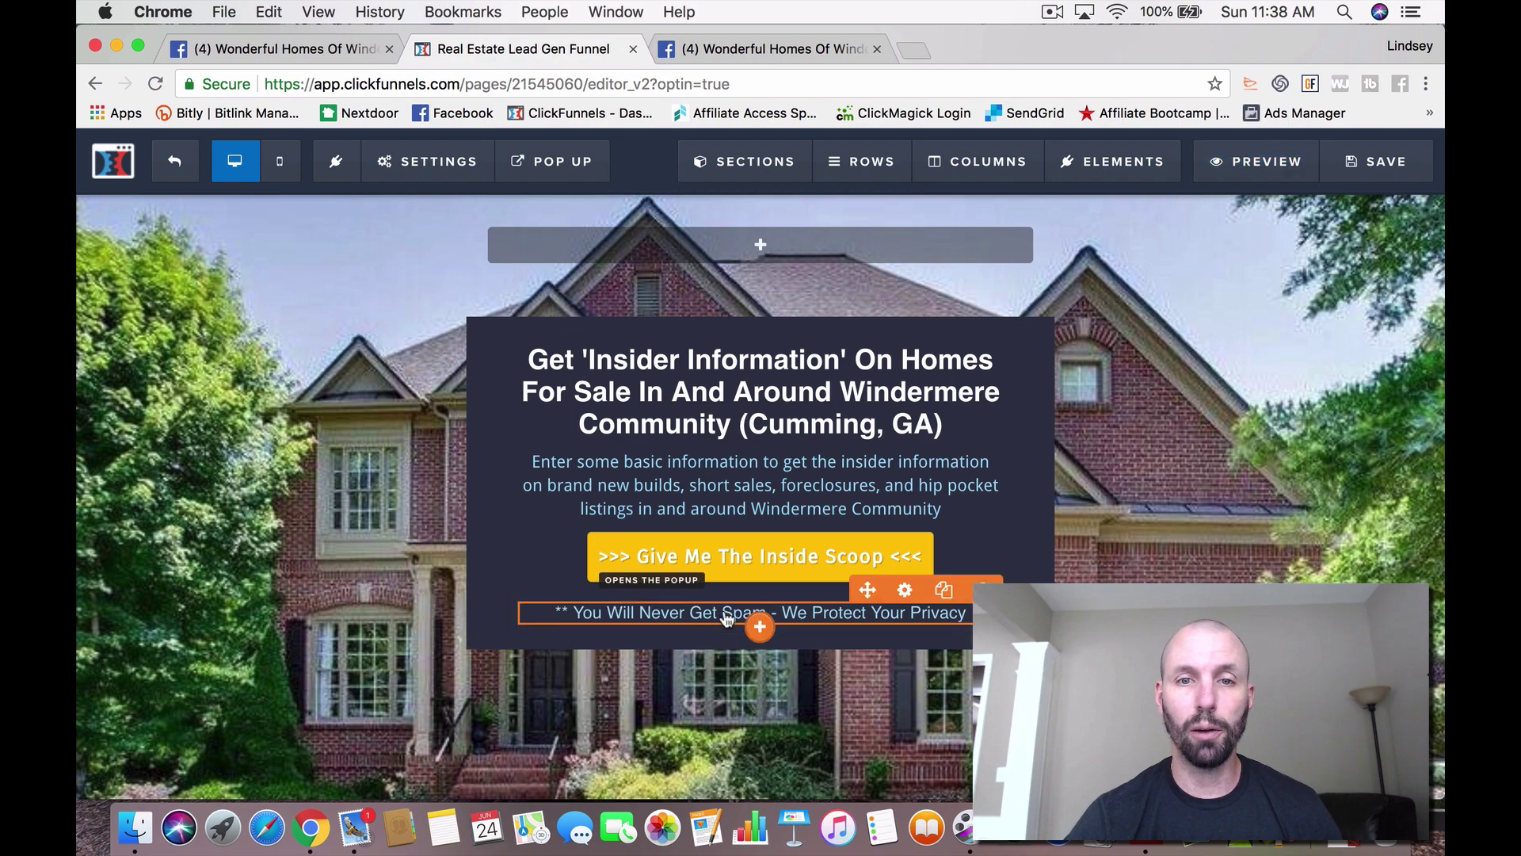